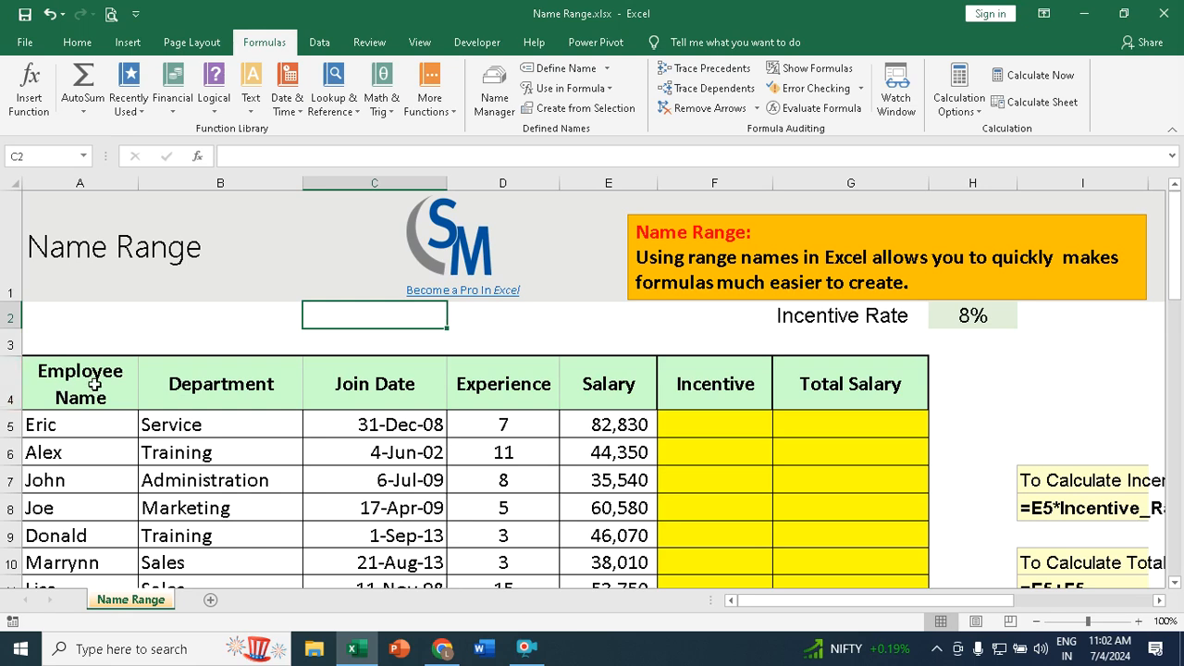
Name the incentive rate cell H2 as Inc_Rate
{"action": "scroll", "coordinate": [81, 376], "scroll_direction": "down", "scroll_amount": 2}
{"action": "scroll", "coordinate": [80, 377], "scroll_direction": "up", "scroll_amount": 2}
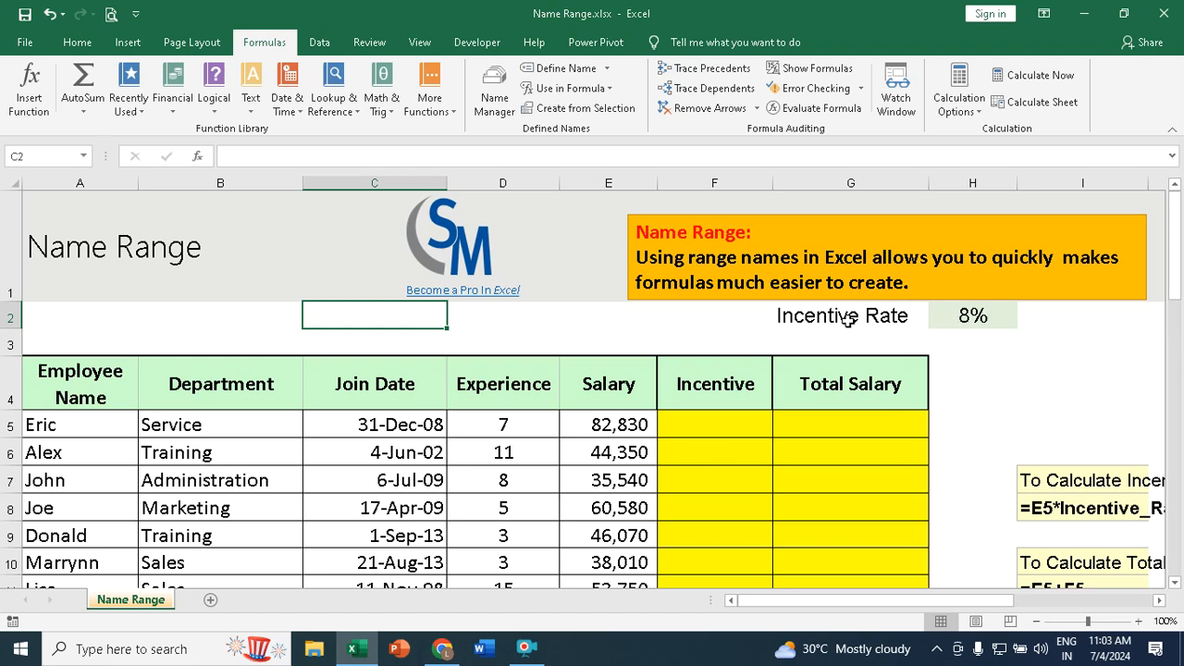
{"action": "left_click", "coordinate": [974, 317]}
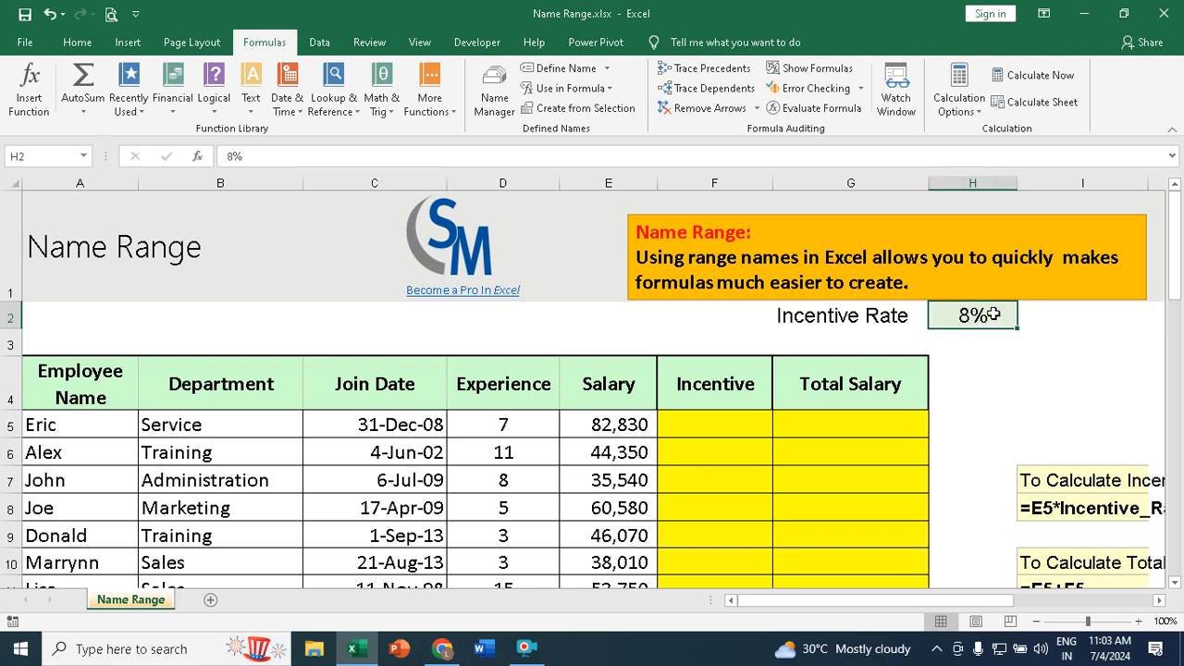
{"action": "left_click", "coordinate": [31, 156]}
{"action": "type", "text": "Inc_Rate"}
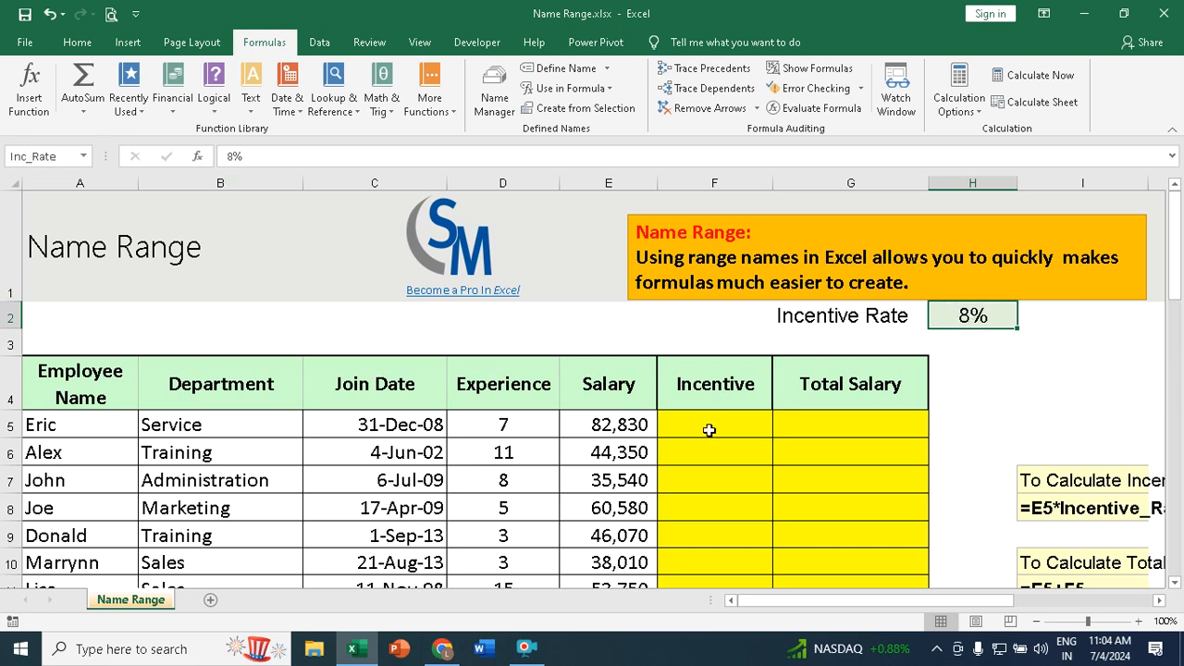
Check the Inc_Rate name by selecting blank cell I4 and going to the named cell from there
{"action": "left_click", "coordinate": [1024, 378]}
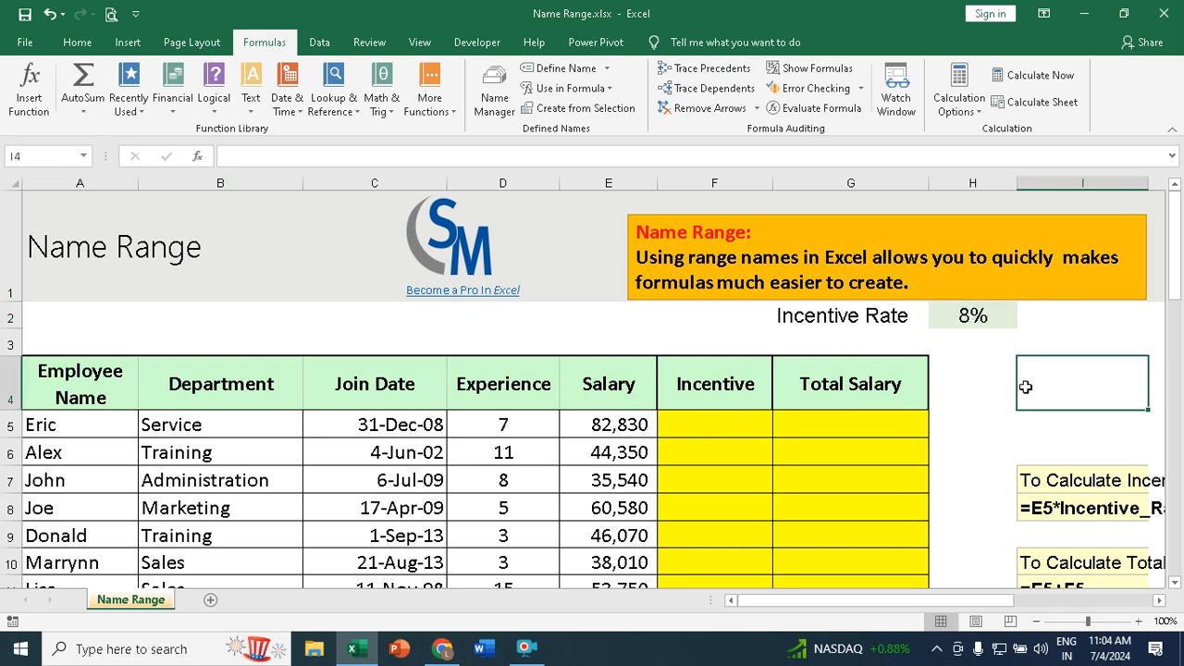
{"action": "left_click", "coordinate": [83, 156]}
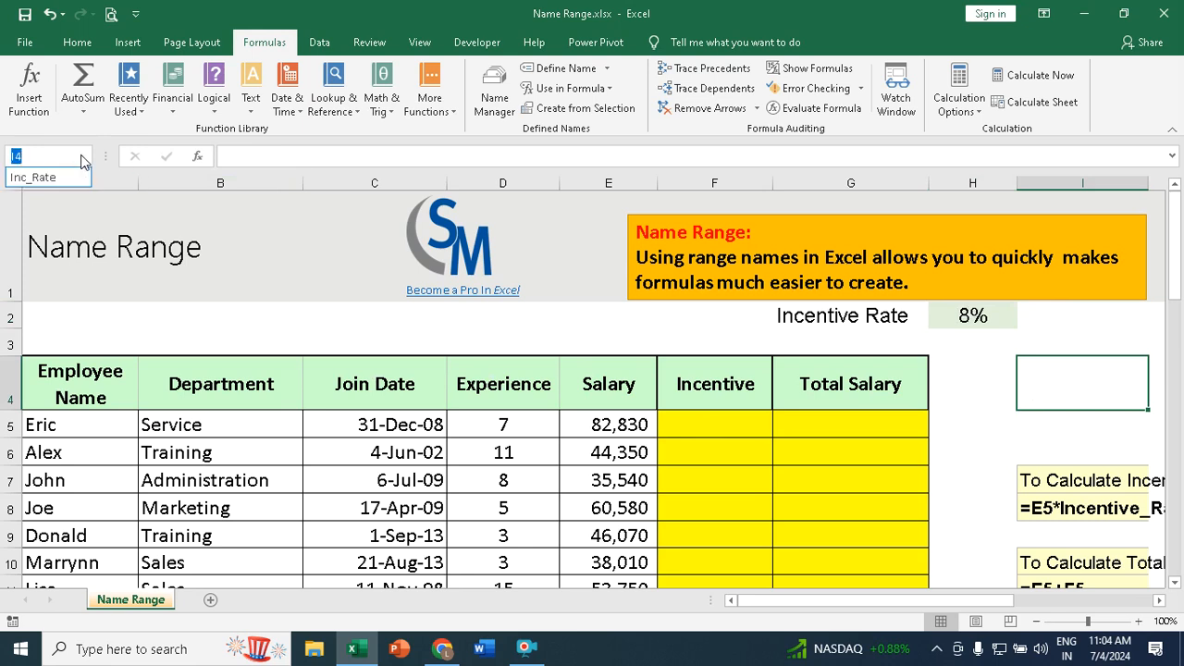
{"action": "left_click", "coordinate": [39, 177]}
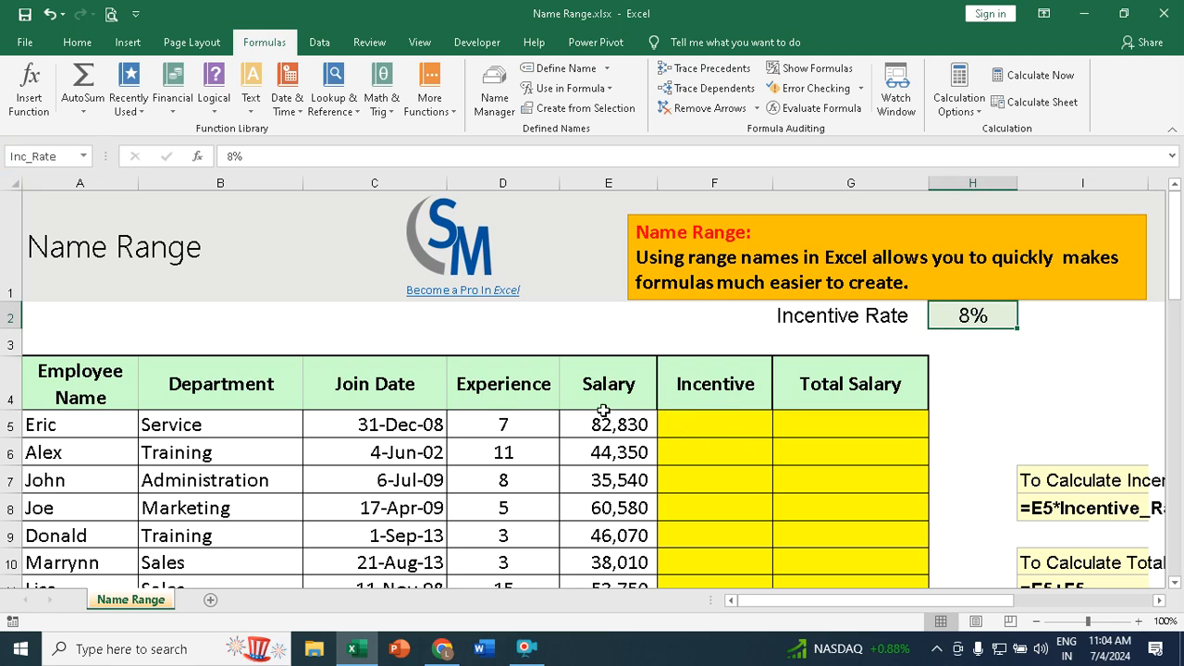
Enter the formula =E5*Inc_Rate in cell F5 to calculate the first employee's incentive
{"action": "left_click", "coordinate": [716, 423]}
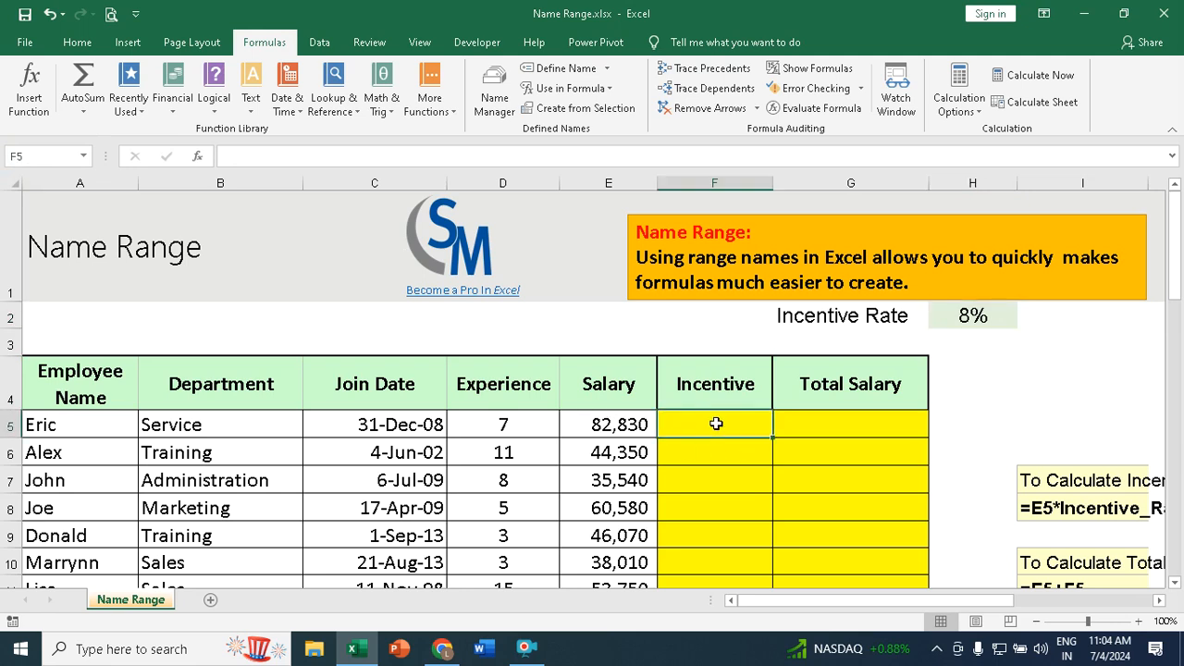
{"action": "type", "text": "="}
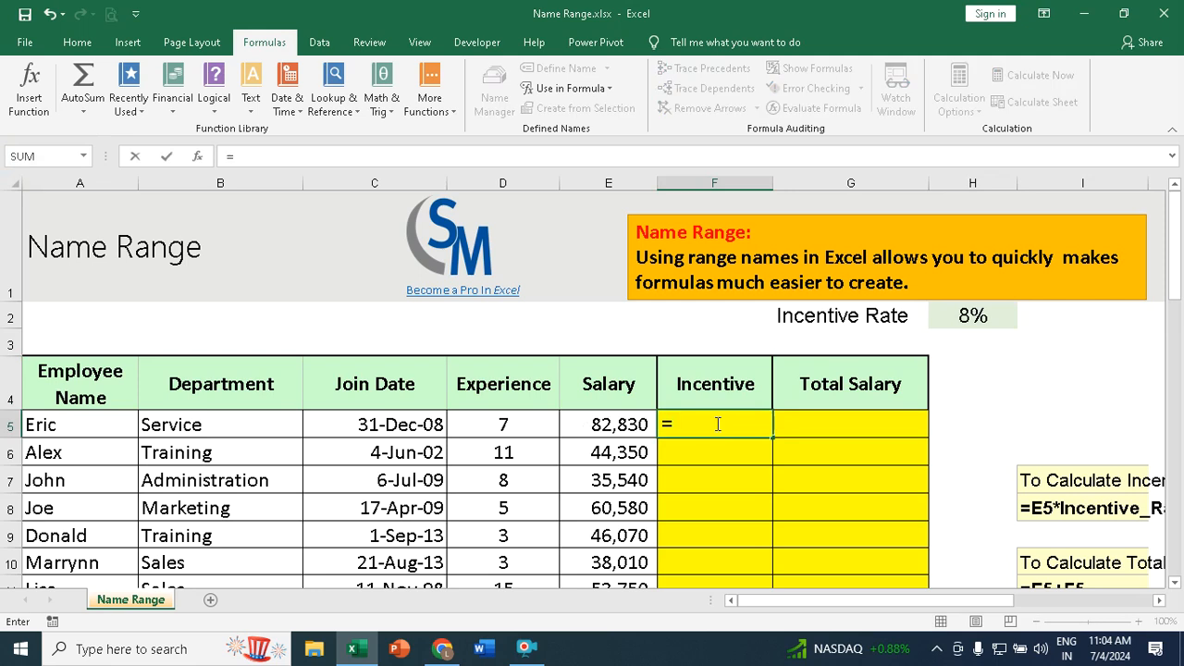
{"action": "left_click", "coordinate": [597, 424]}
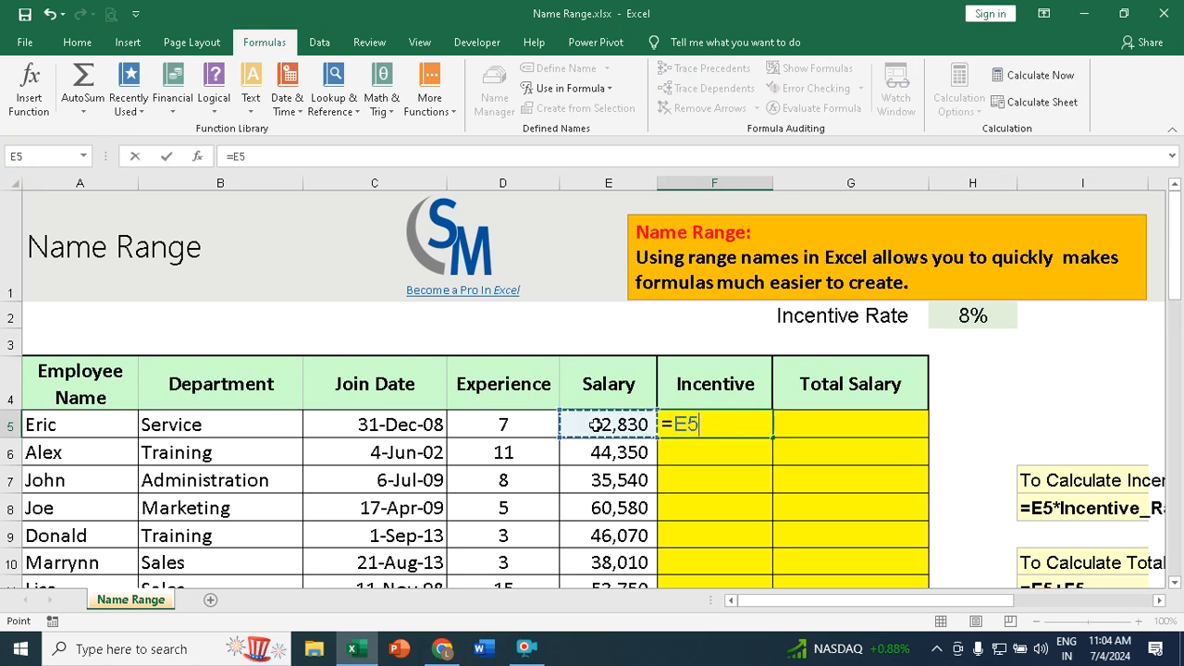
{"action": "type", "text": "*"}
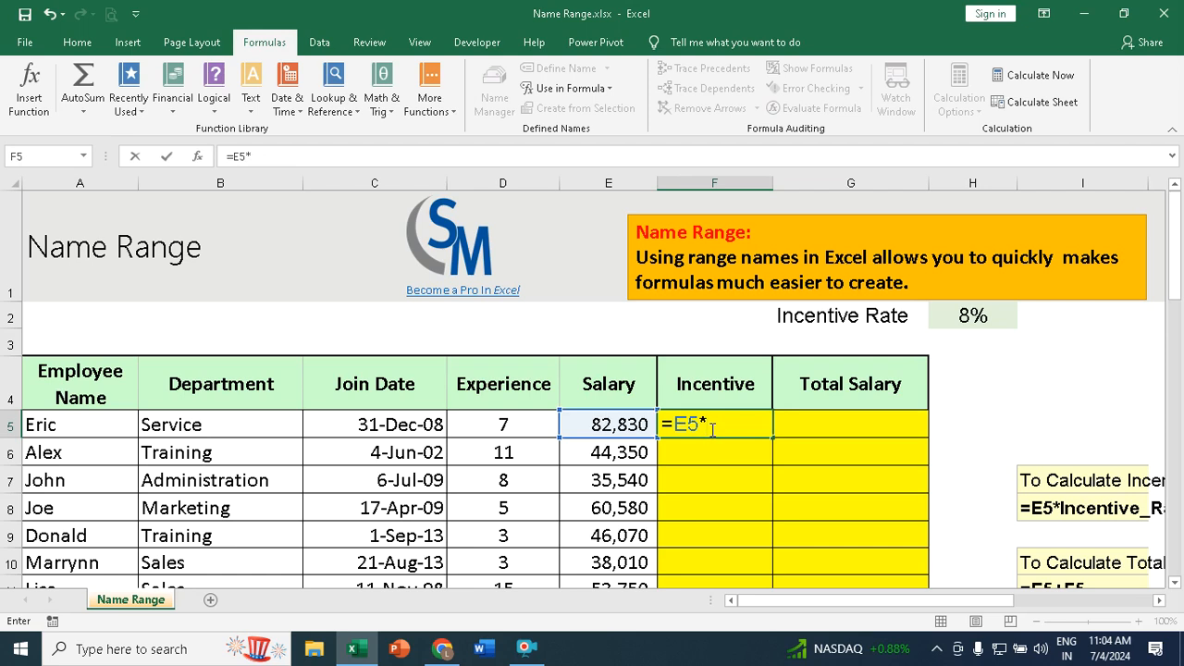
{"action": "type", "text": "nc"}
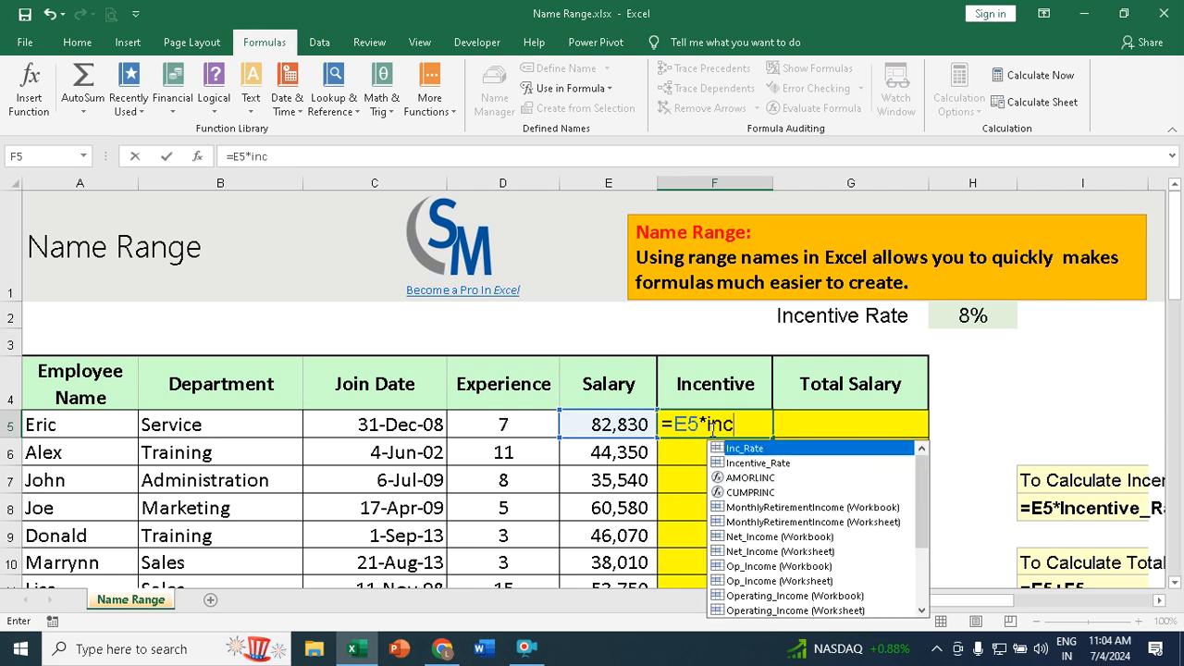
{"action": "double_click", "coordinate": [743, 448]}
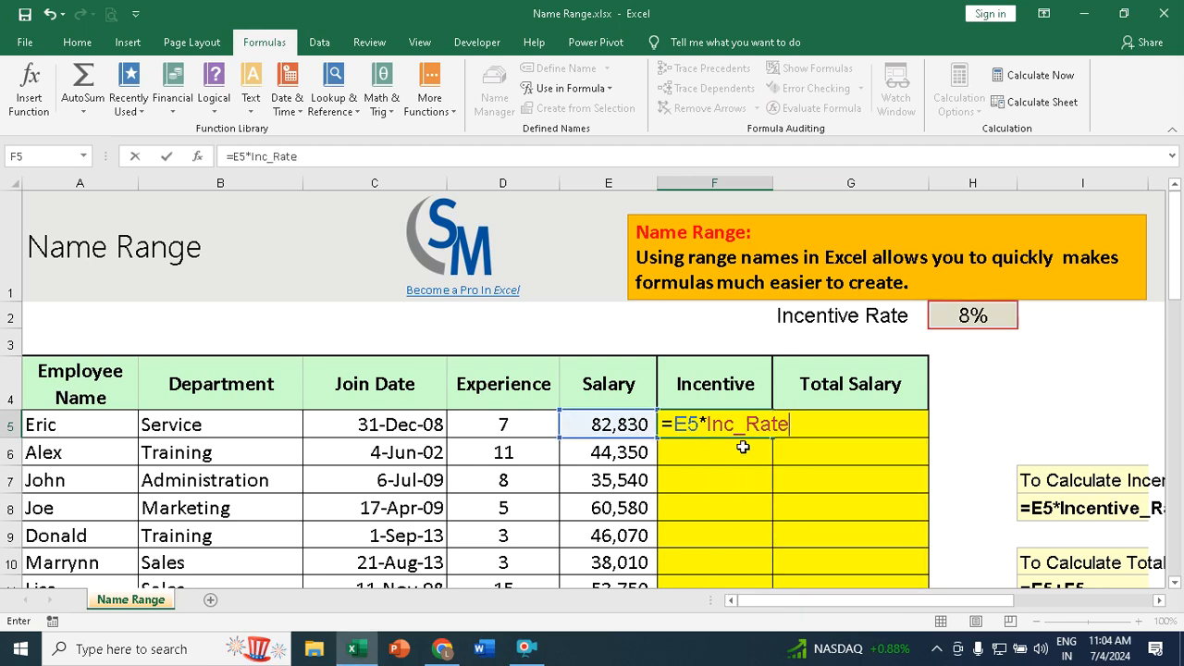
{"action": "key", "text": "Return"}
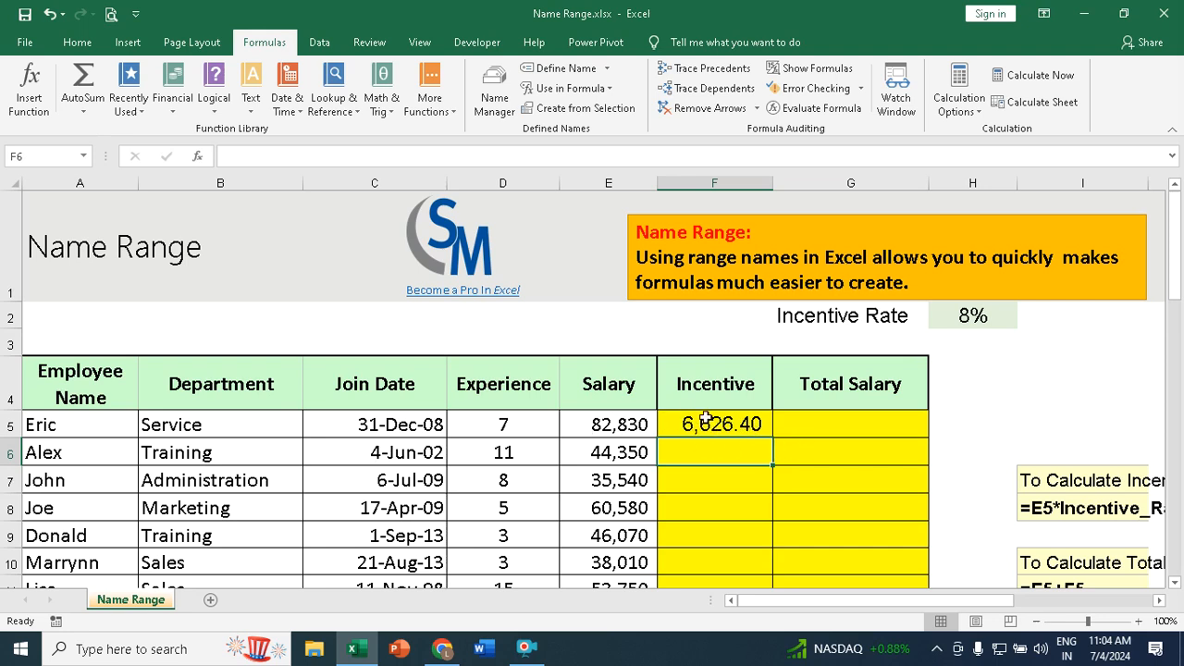
Copy the incentive formula from F5 down through F15, and clear the copies in F6:F15
{"action": "left_click", "coordinate": [714, 425]}
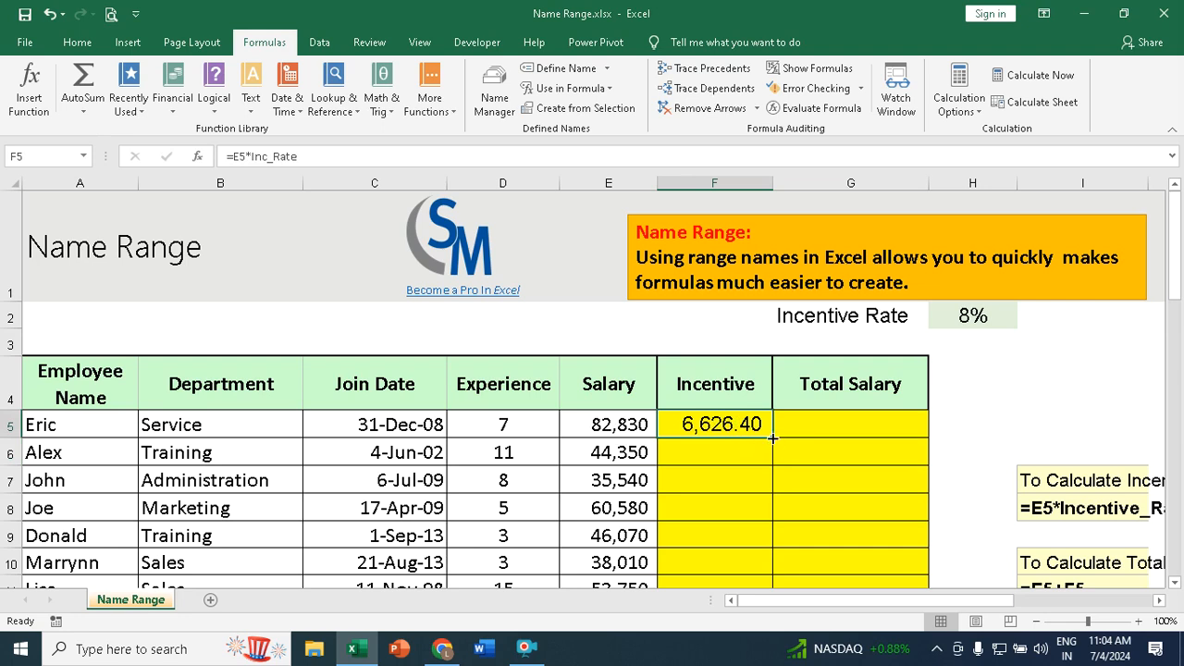
{"action": "scroll", "coordinate": [772, 438], "scroll_direction": "down", "scroll_amount": 1}
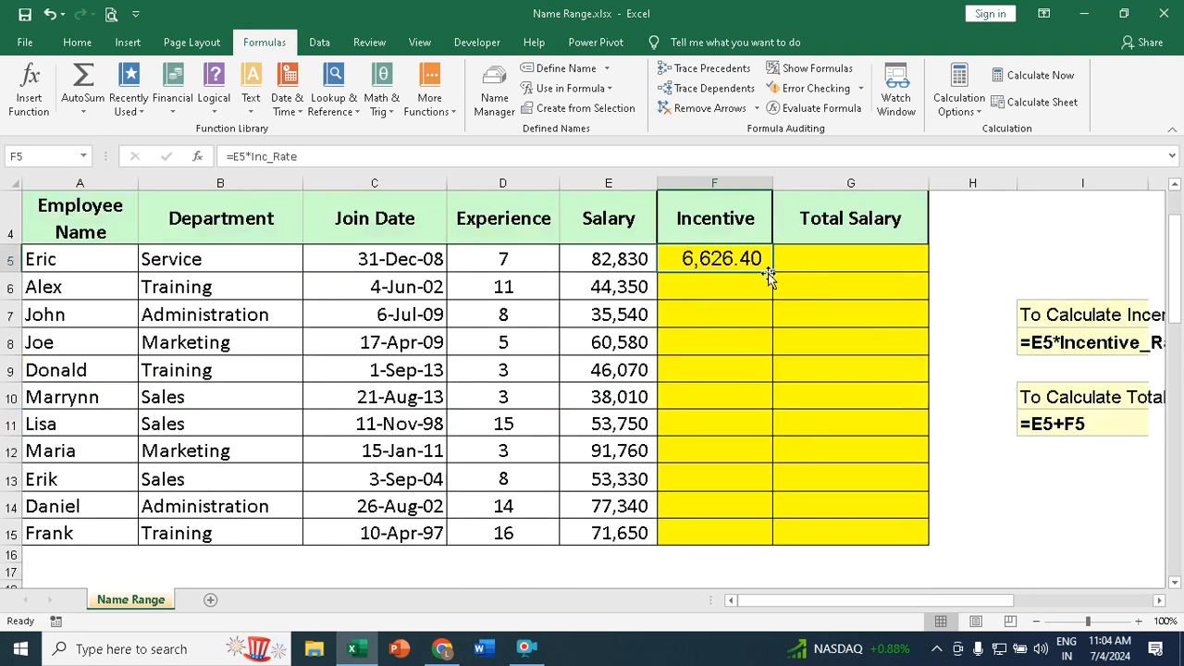
{"action": "left_click_drag", "start_coordinate": [772, 273], "coordinate": [764, 543]}
{"action": "left_click_drag", "start_coordinate": [743, 285], "coordinate": [748, 528]}
{"action": "key", "text": "Delete"}
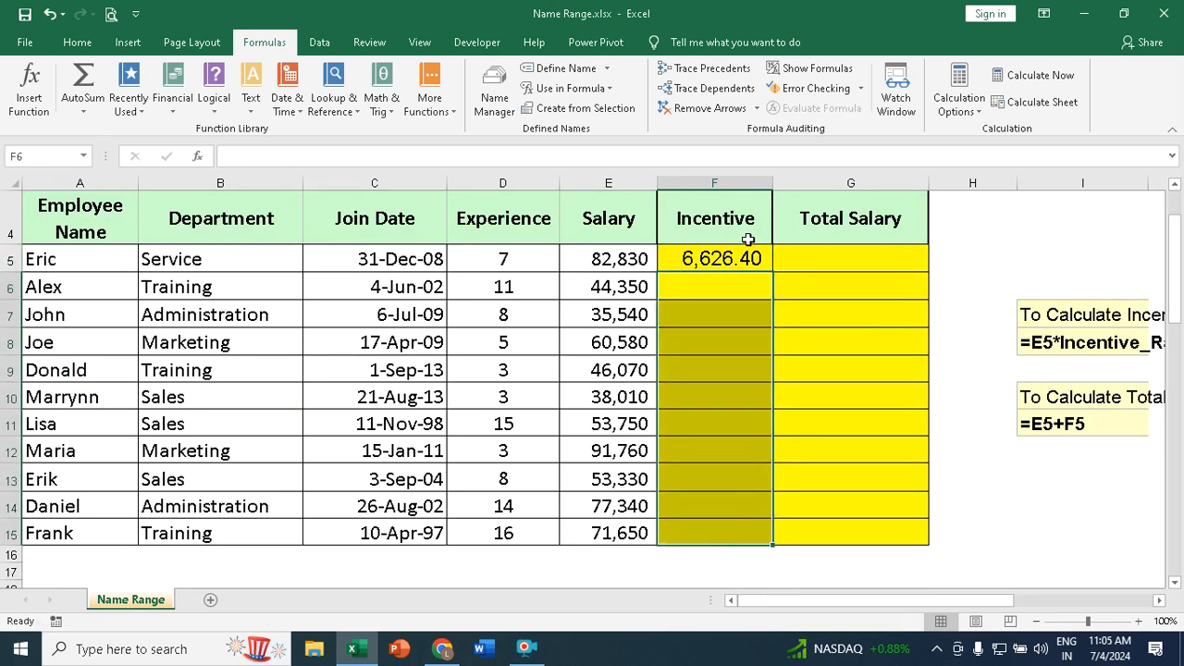
Fill the F5 incentive formula down the Incentive column through row 15
{"action": "left_click", "coordinate": [750, 255]}
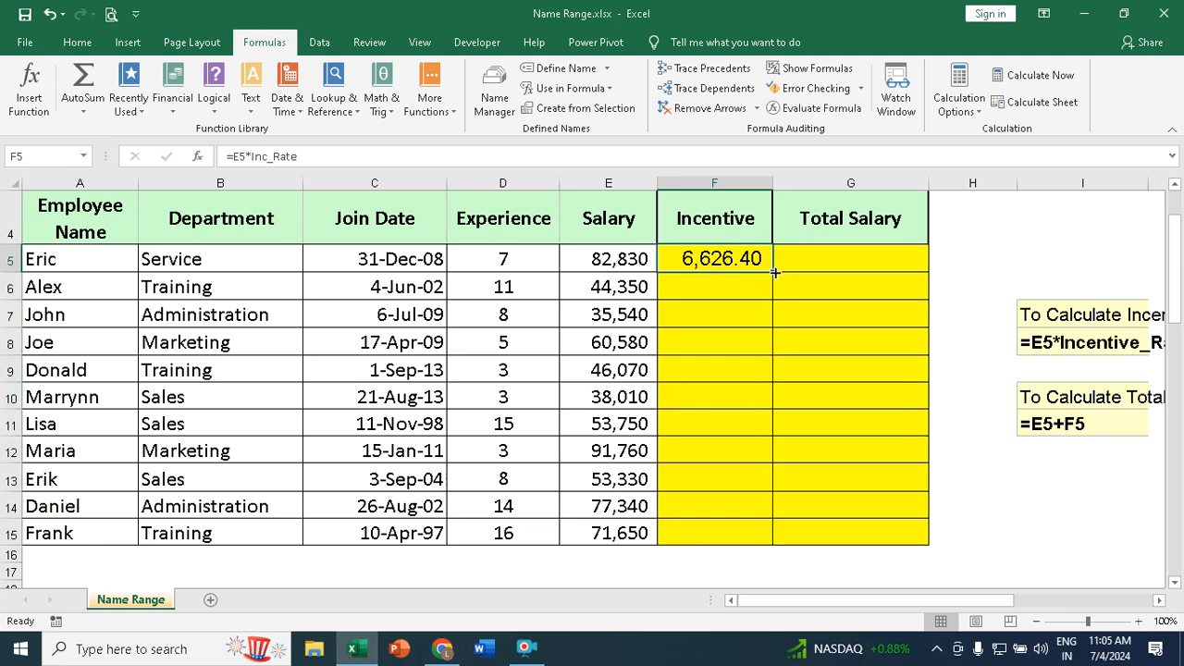
{"action": "double_click", "coordinate": [774, 272]}
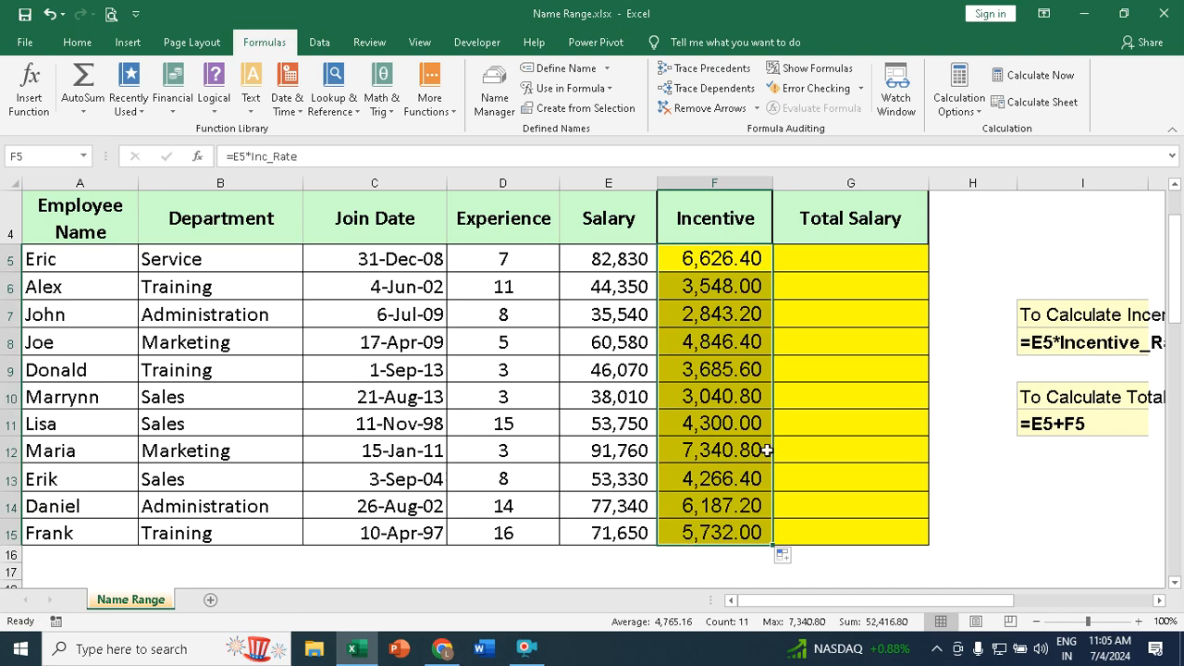
Set the incentive rate in H2 to 12% and review the Incentive column
{"action": "scroll", "coordinate": [780, 326], "scroll_direction": "up", "scroll_amount": 1}
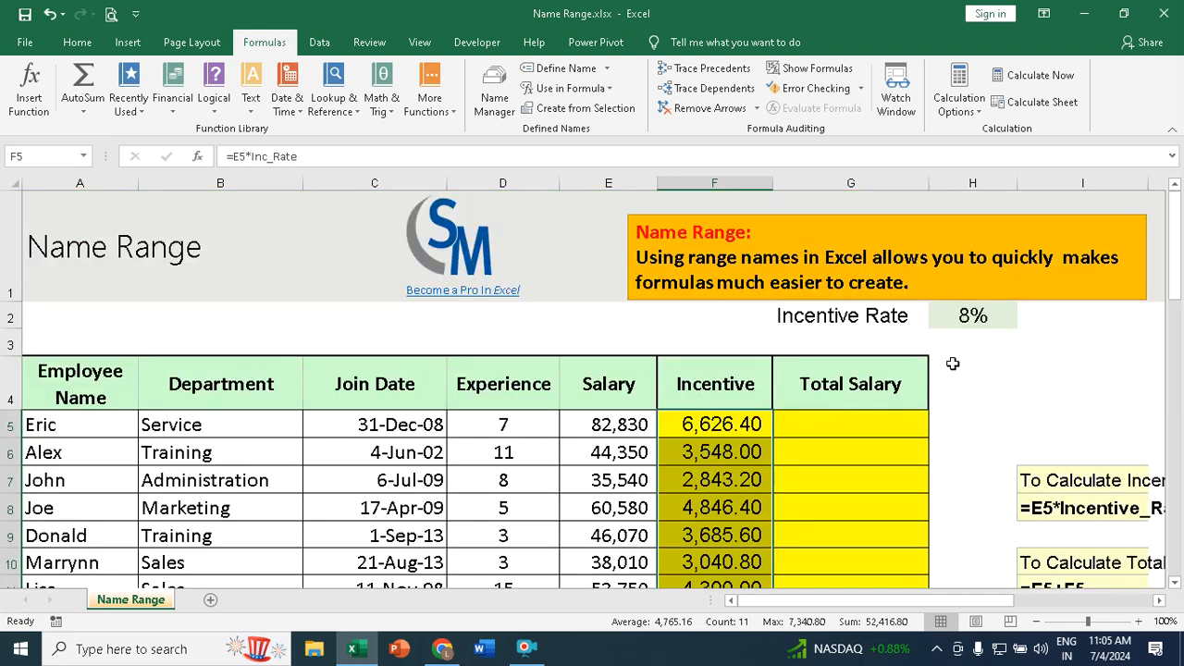
{"action": "left_click", "coordinate": [967, 315]}
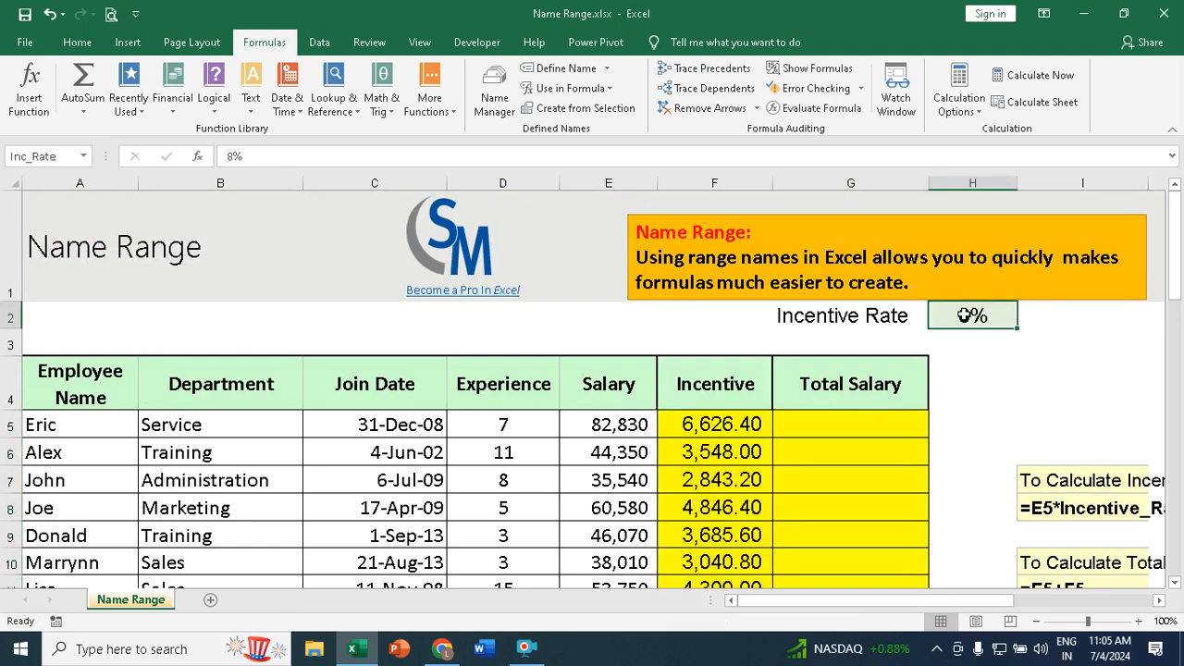
{"action": "type", "text": "12"}
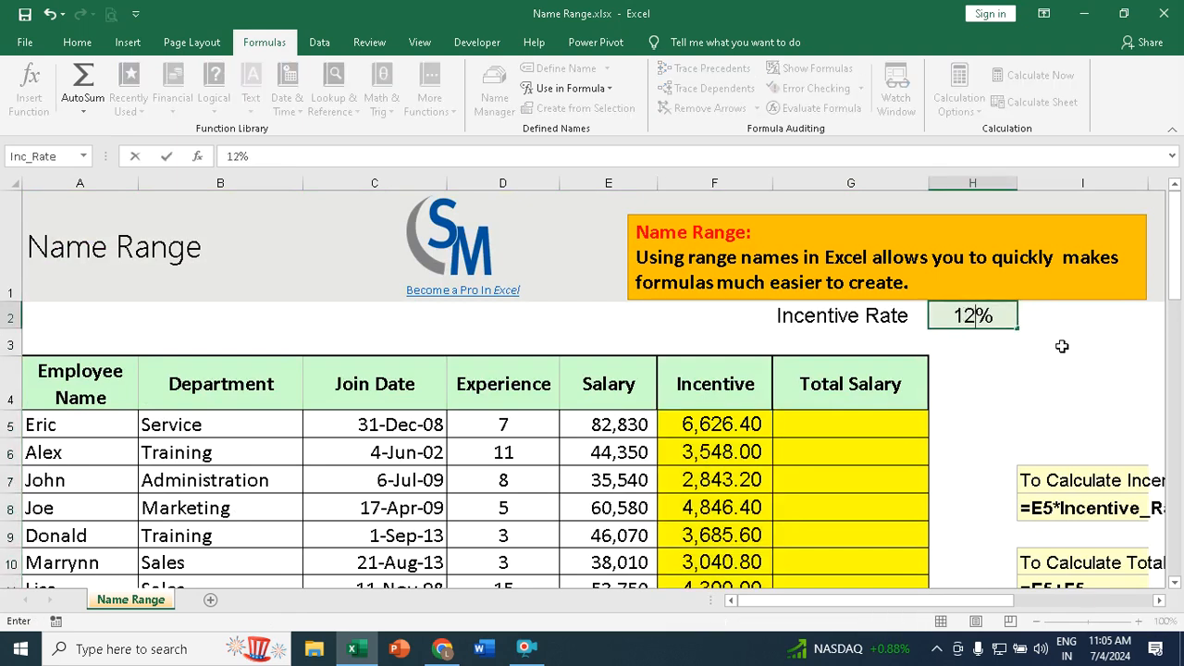
{"action": "key", "text": "Return"}
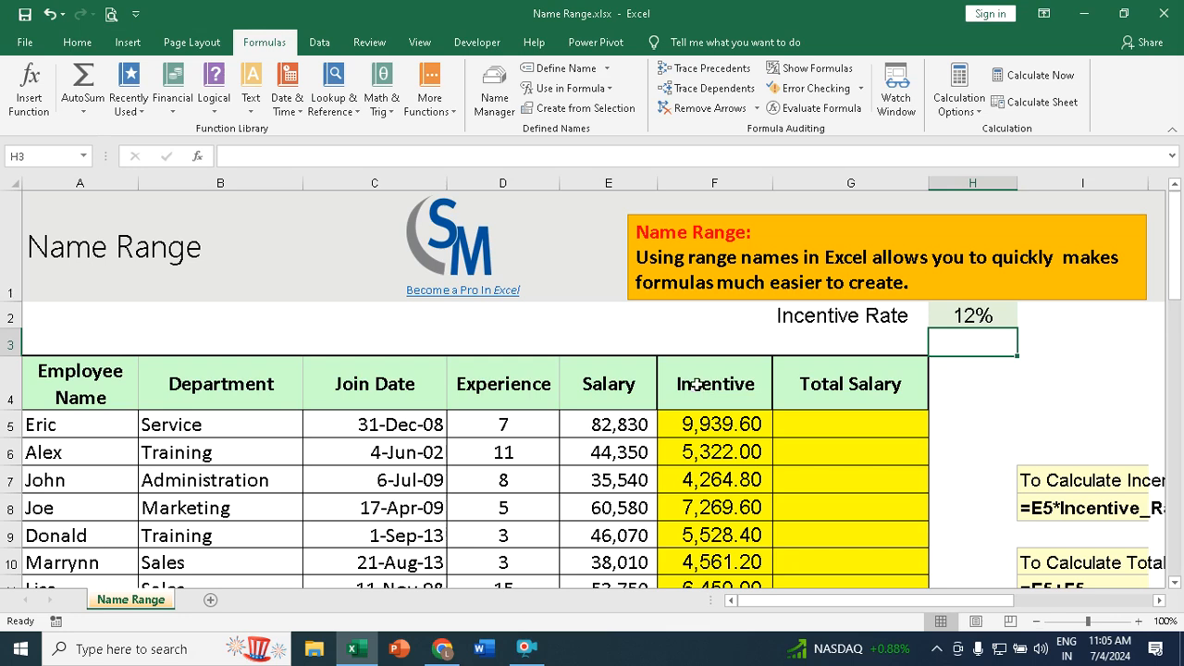
{"action": "scroll", "coordinate": [714, 422], "scroll_direction": "down", "scroll_amount": 1}
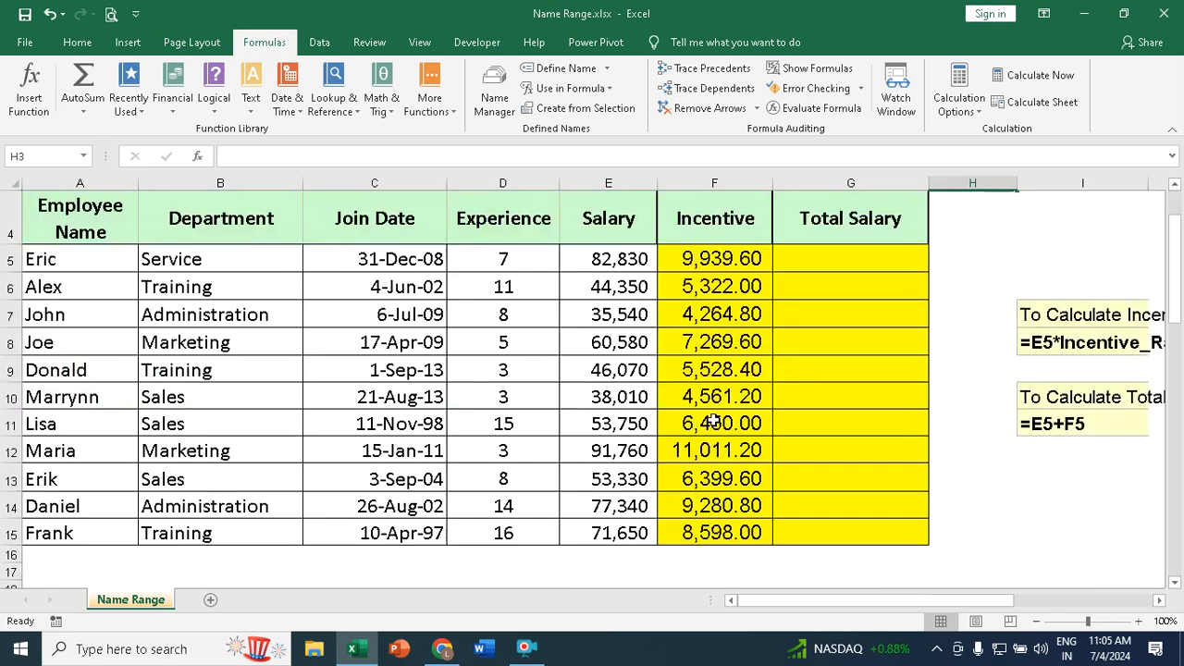
{"action": "scroll", "coordinate": [717, 450], "scroll_direction": "up", "scroll_amount": 1}
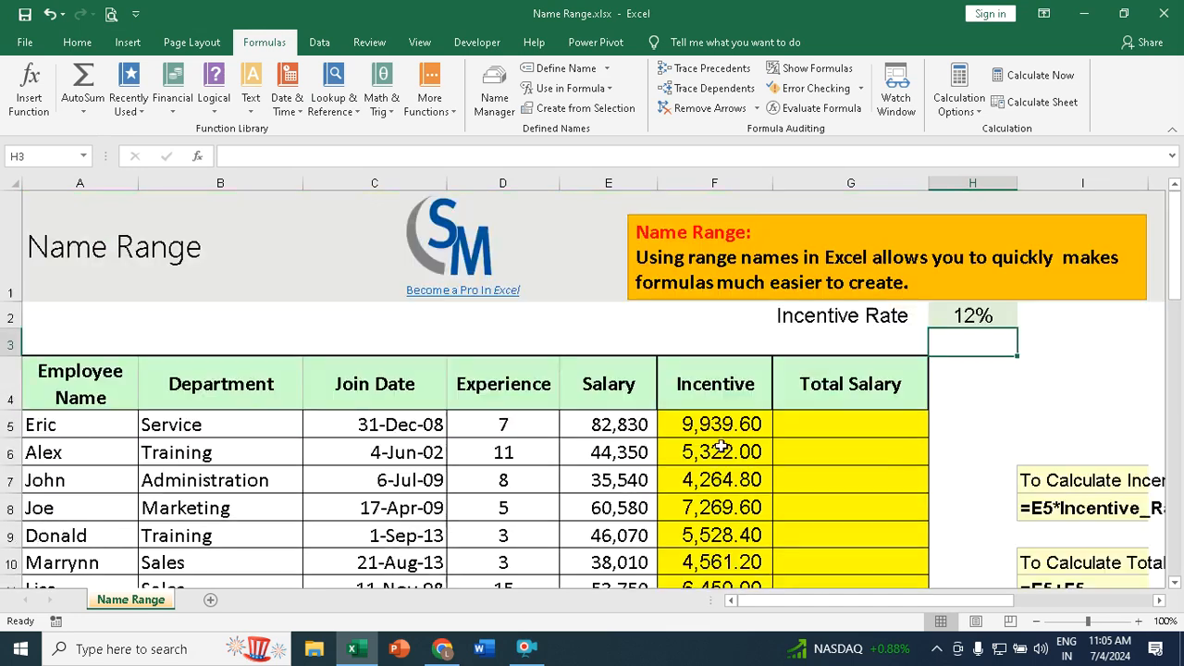
Set the incentive rate in H2 back to 8%
{"action": "left_click", "coordinate": [985, 311]}
{"action": "type", "text": "8"}
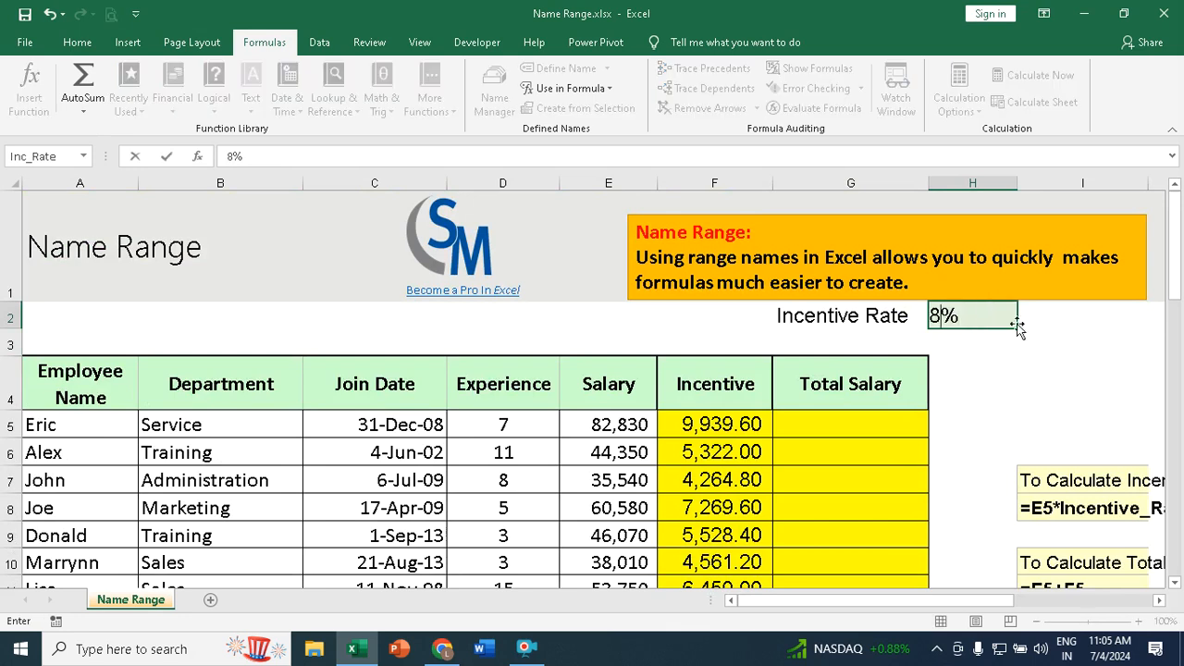
{"action": "key", "text": "Return"}
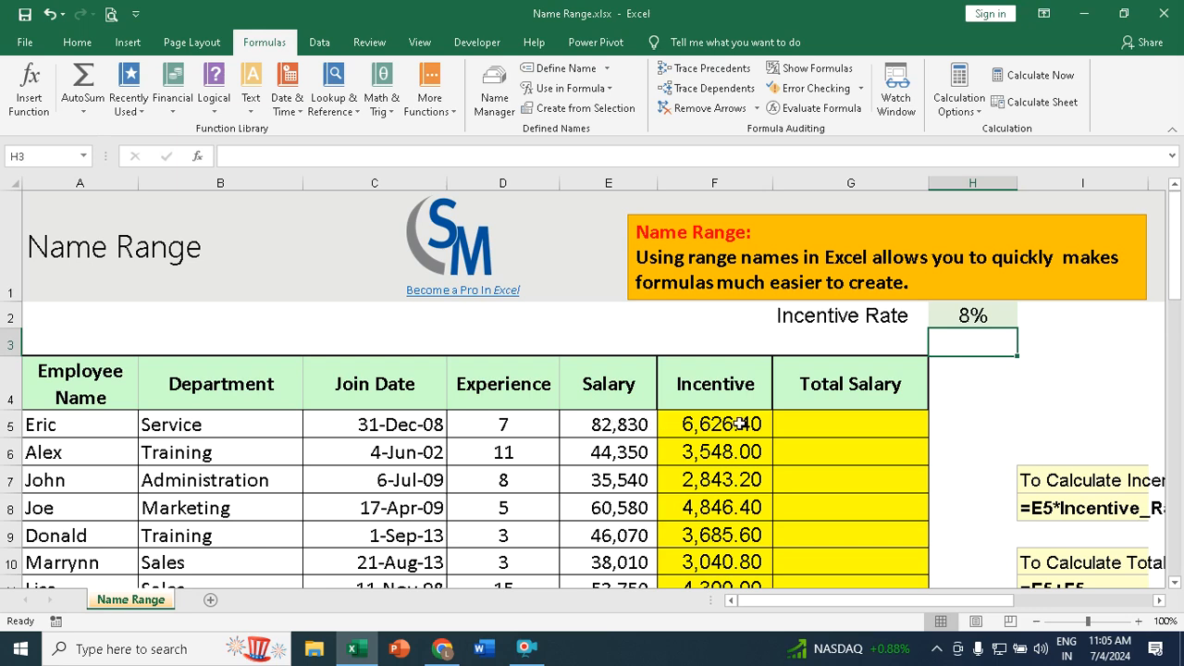
Enter the formula =E5+F5 in cell G5 to calculate the first employee's total salary
{"action": "left_click", "coordinate": [817, 427]}
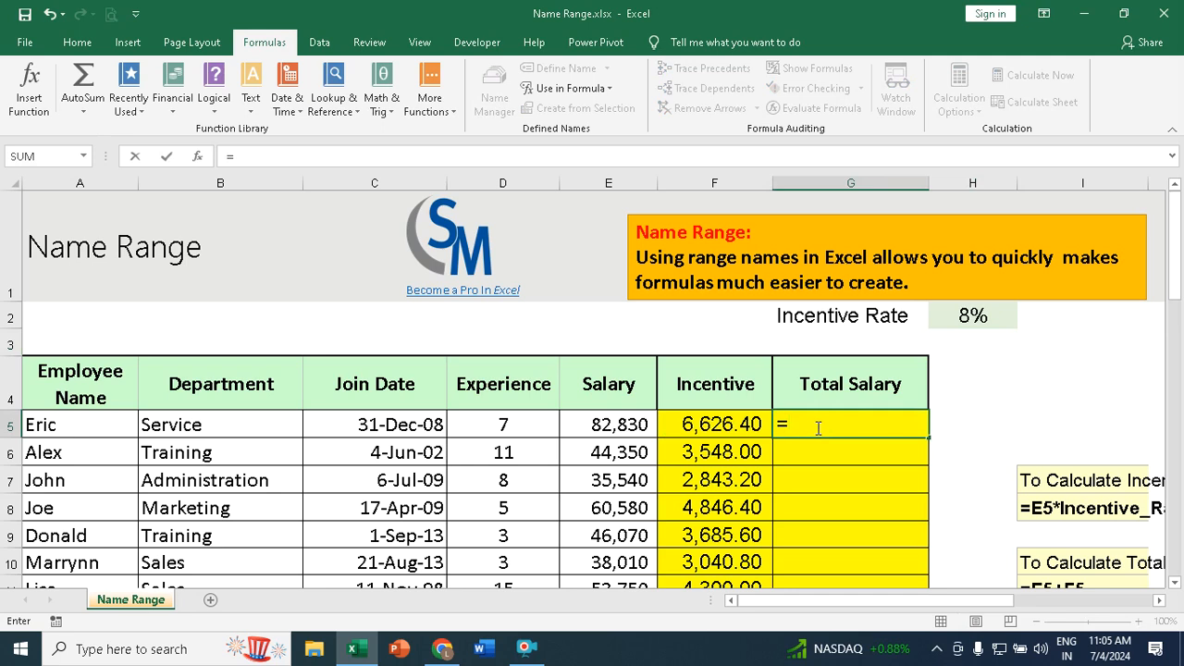
{"action": "left_click", "coordinate": [608, 425]}
{"action": "type", "text": "+"}
{"action": "left_click", "coordinate": [719, 426]}
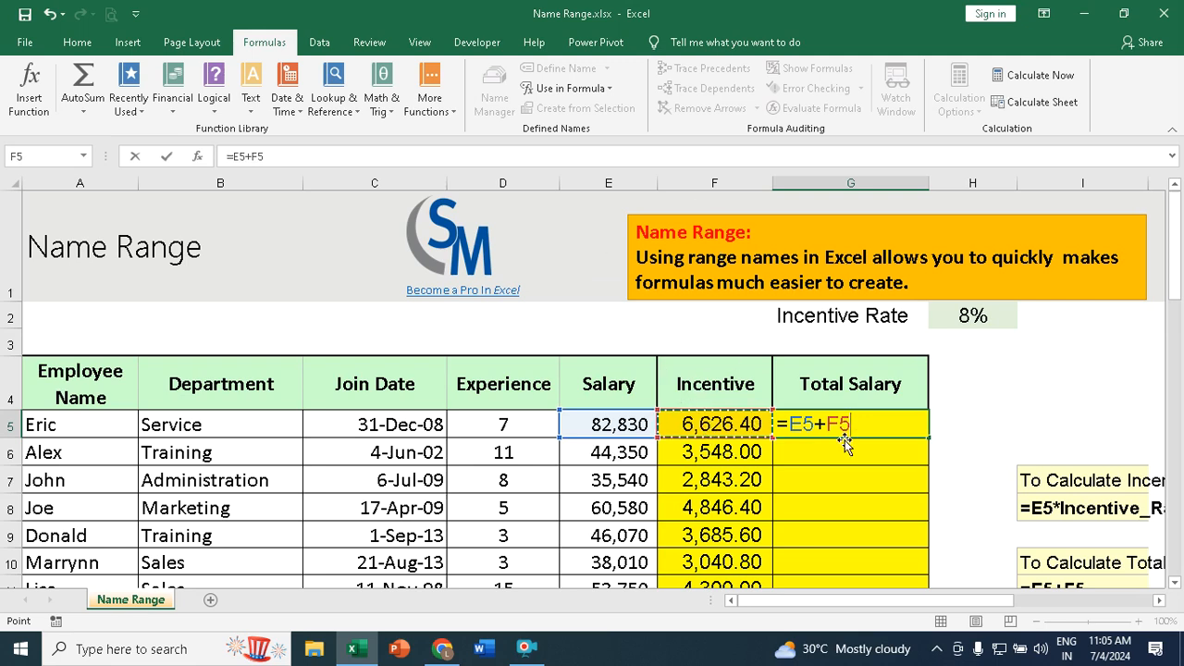
{"action": "key", "text": "Return"}
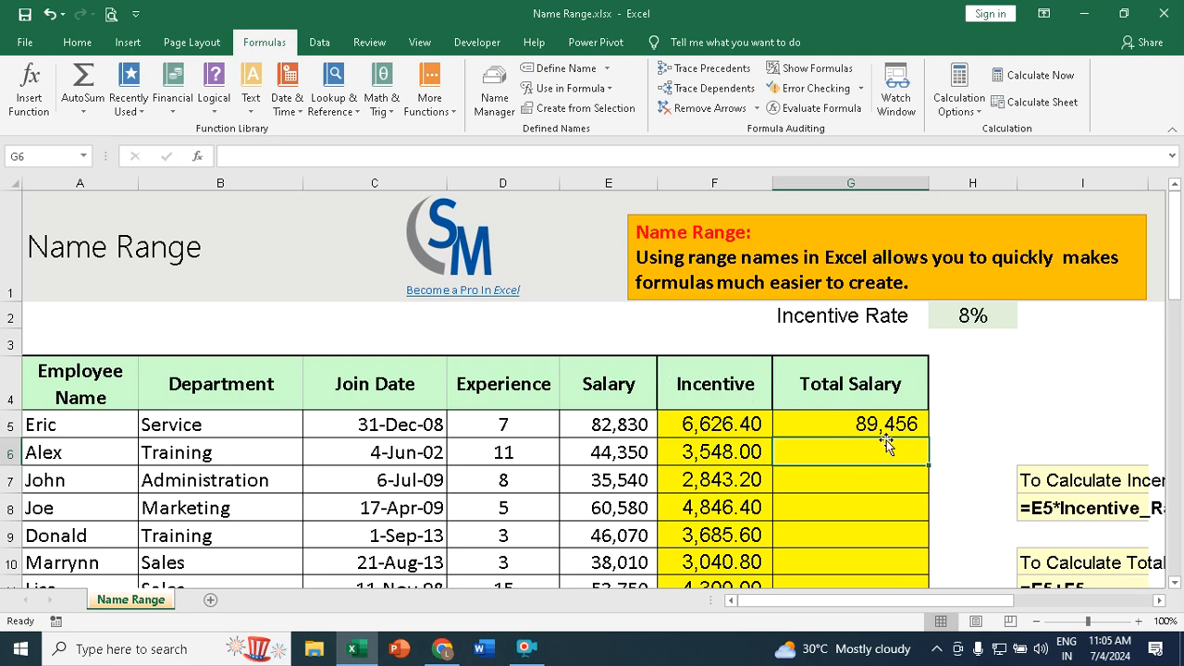
Fill the G5 total salary formula down the Total Salary column through row 15
{"action": "left_click", "coordinate": [911, 423]}
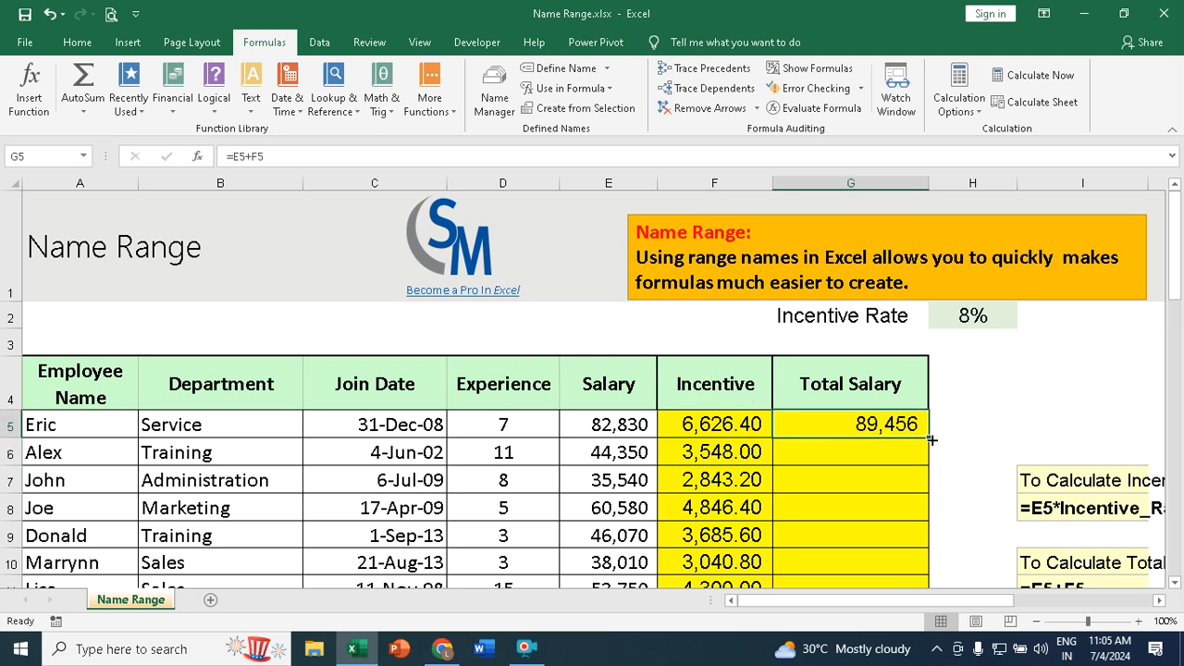
{"action": "double_click", "coordinate": [931, 440]}
{"action": "scroll", "coordinate": [934, 445], "scroll_direction": "down", "scroll_amount": 2}
{"action": "scroll", "coordinate": [934, 445], "scroll_direction": "up", "scroll_amount": 2}
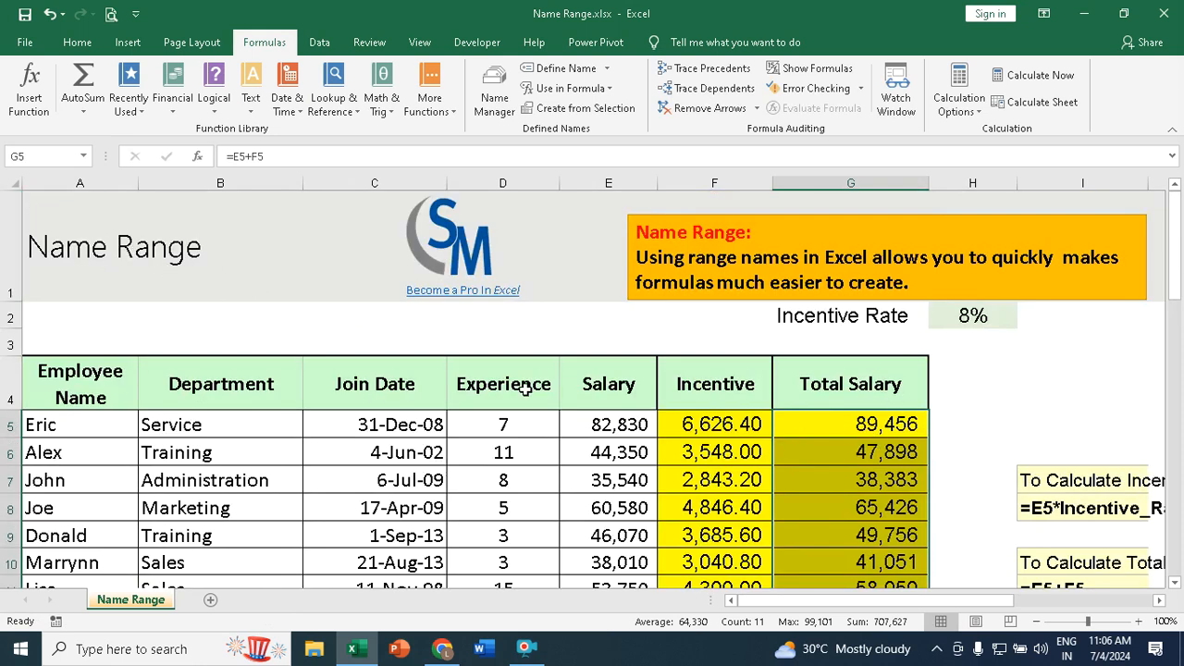
Examine the Item, Price and GST tables in the "Make dynamic changes at once" section
{"action": "scroll", "coordinate": [562, 477], "scroll_direction": "down", "scroll_amount": 4}
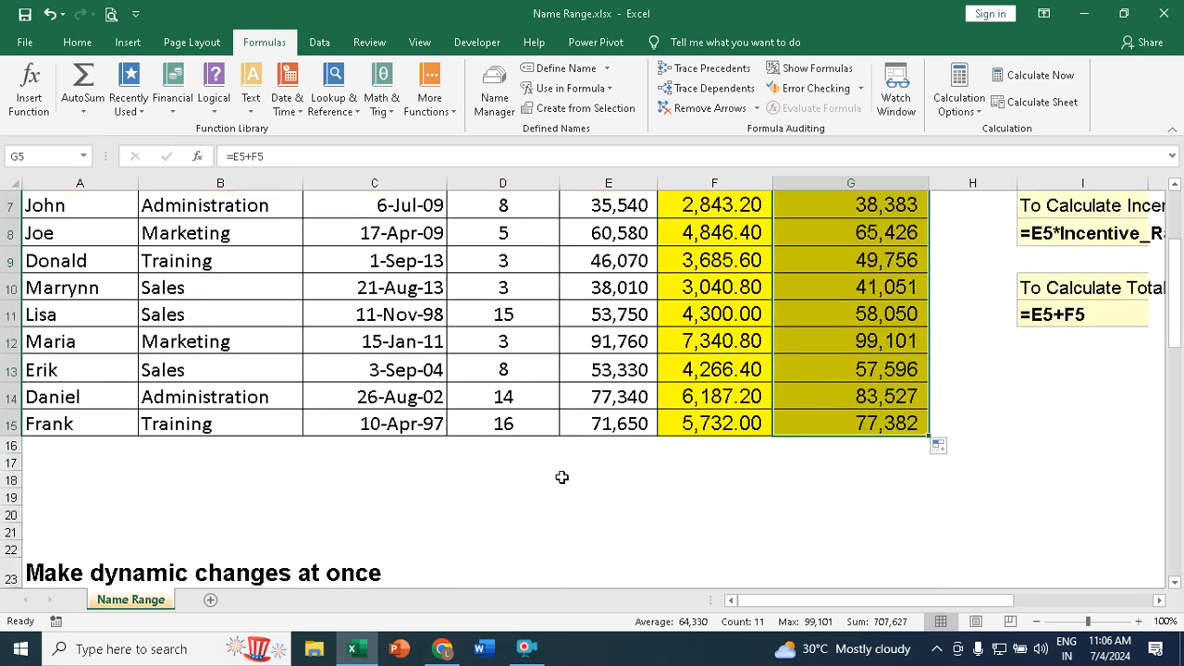
{"action": "scroll", "coordinate": [561, 477], "scroll_direction": "down", "scroll_amount": 1}
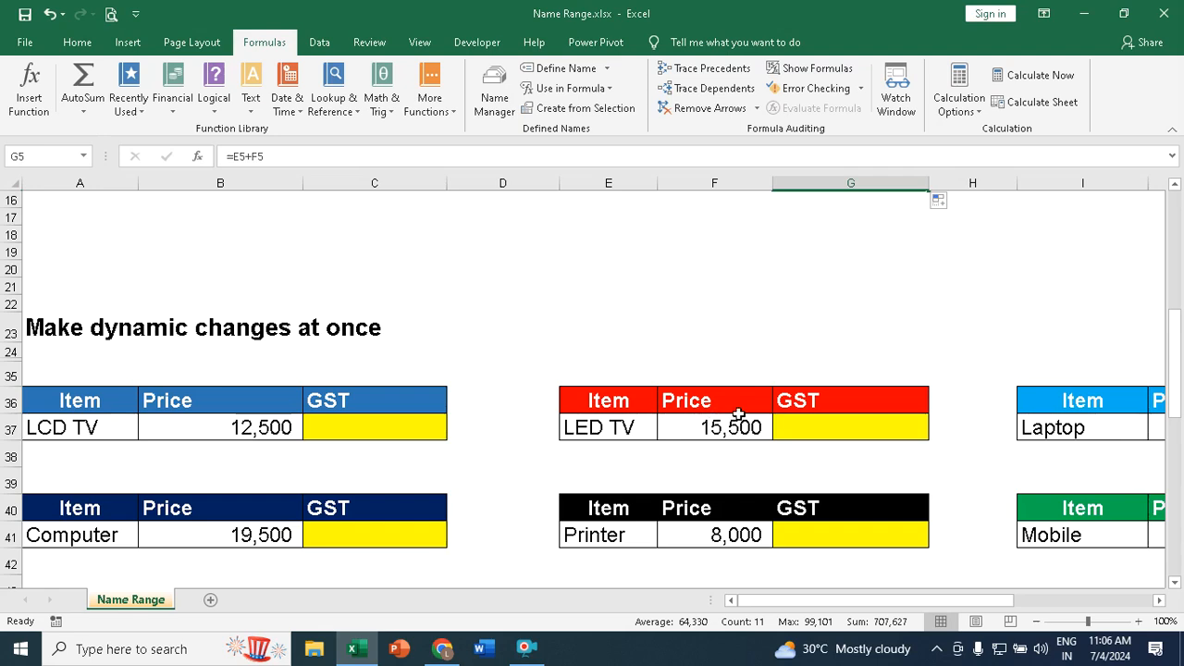
{"action": "left_click_drag", "start_coordinate": [999, 600], "coordinate": [1048, 600]}
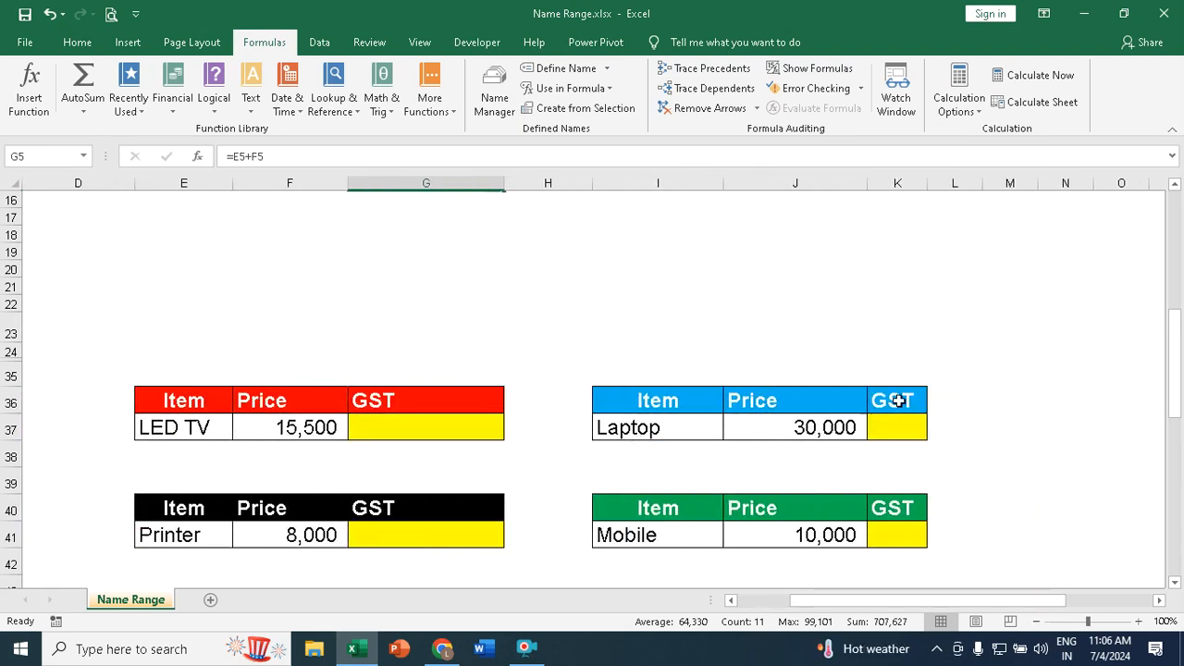
{"action": "left_click_drag", "start_coordinate": [851, 600], "coordinate": [751, 607]}
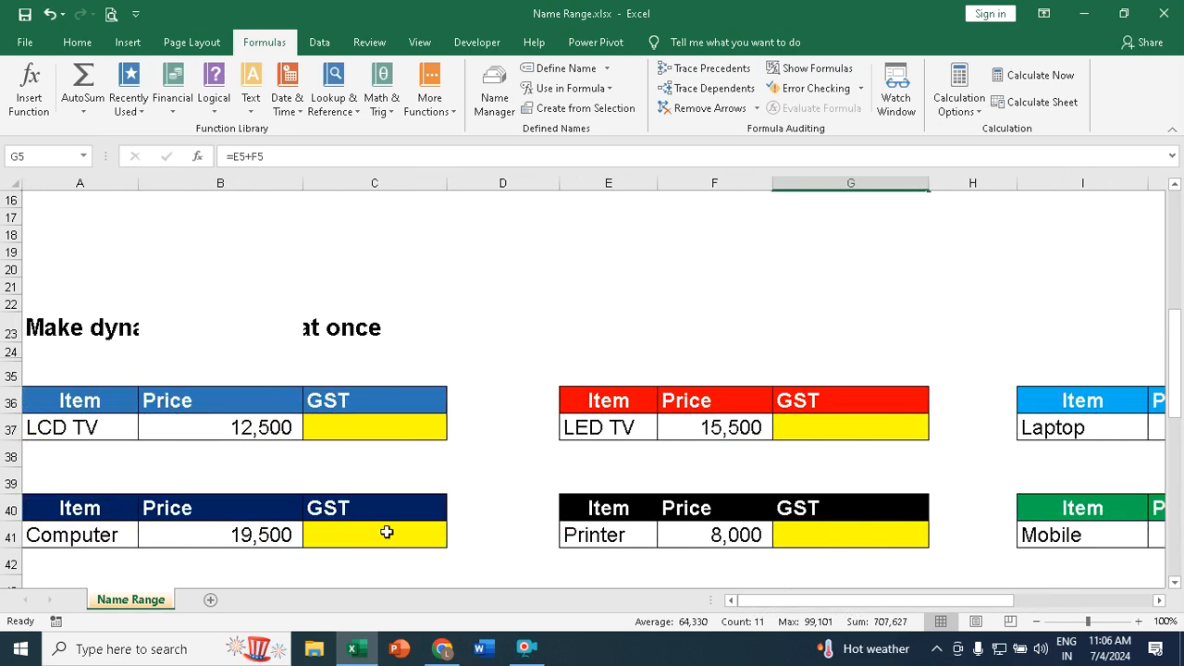
Define a workbook-scoped name GST that refers to the constant =18%
{"action": "left_click_drag", "start_coordinate": [901, 601], "coordinate": [962, 603]}
{"action": "left_click", "coordinate": [511, 338]}
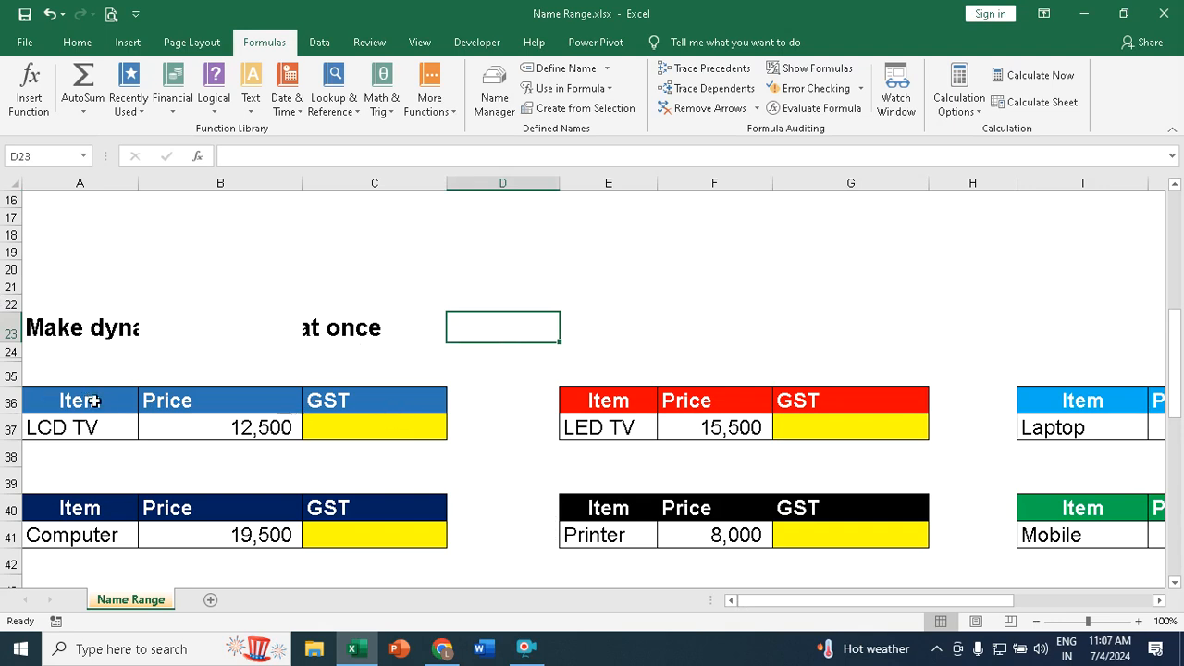
{"action": "left_click", "coordinate": [338, 400]}
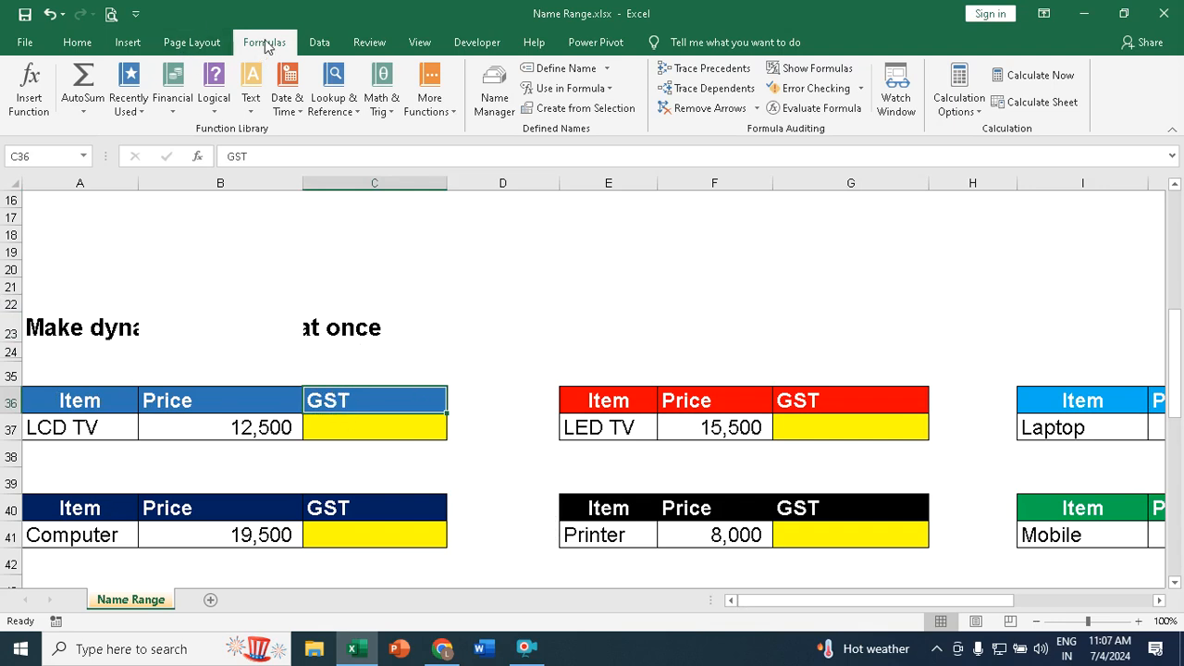
{"action": "left_click", "coordinate": [566, 68]}
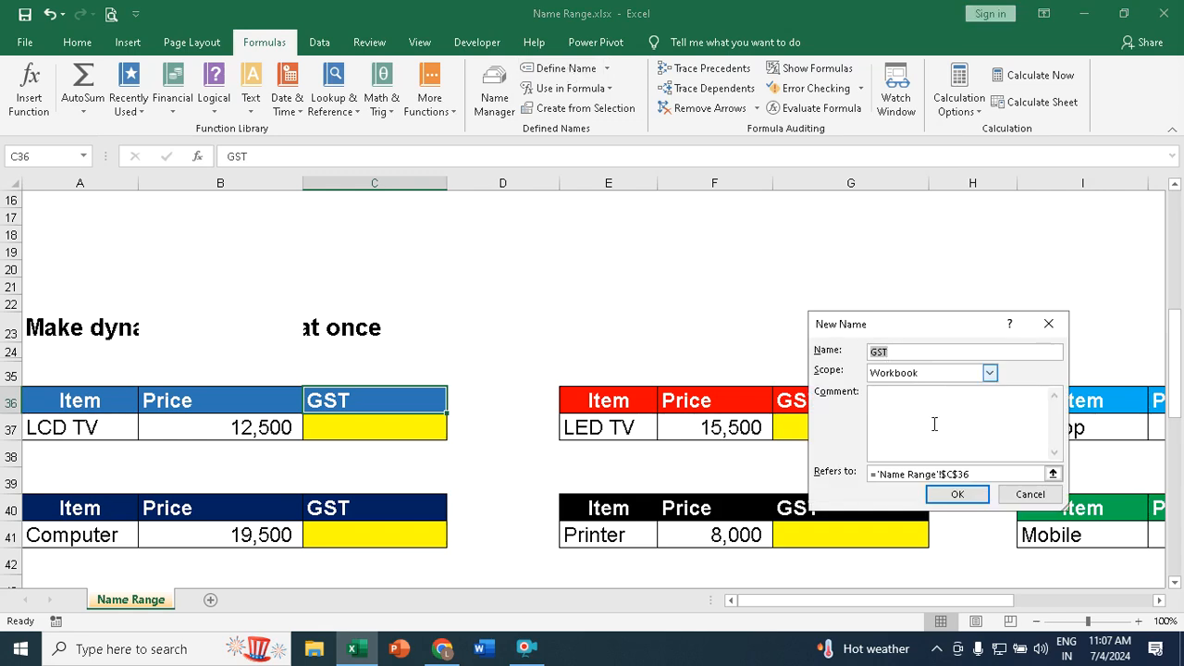
{"action": "left_click", "coordinate": [979, 473]}
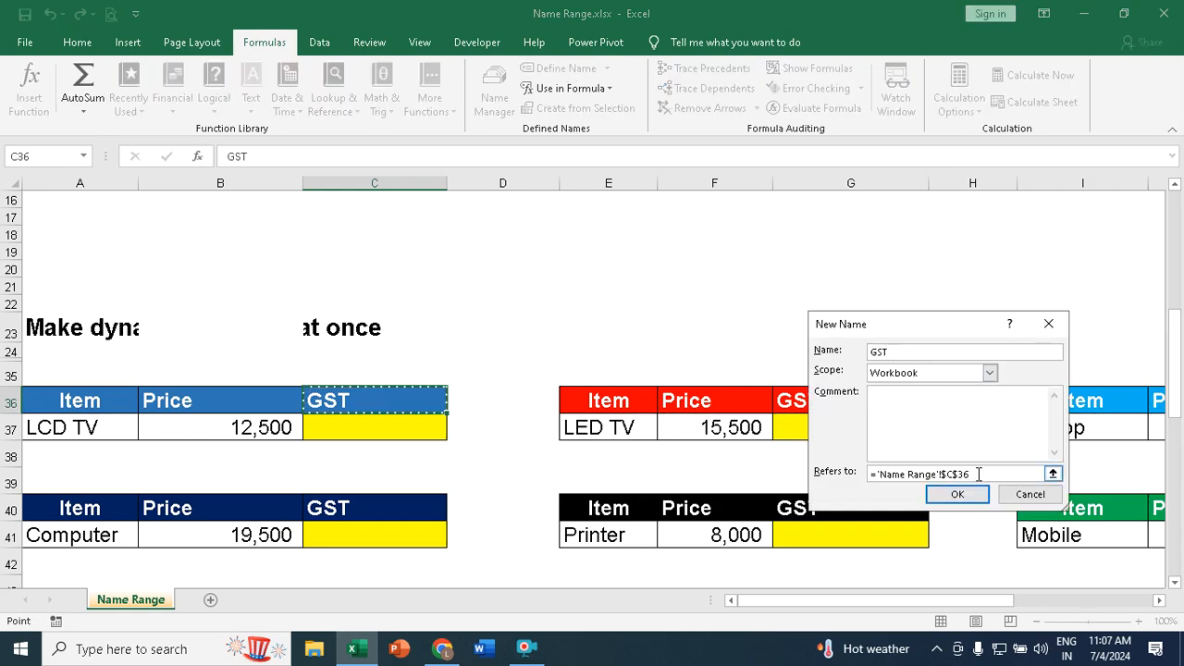
{"action": "key", "text": "BackSpace"}
{"action": "key", "text": "BackSpace"}
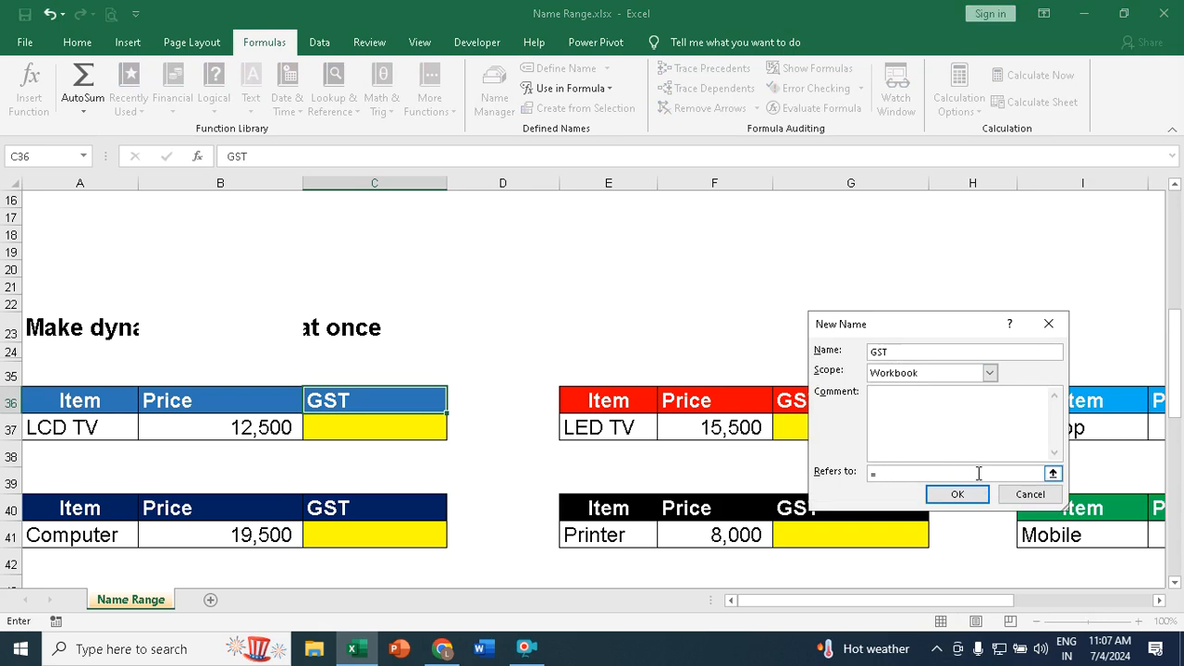
{"action": "type", "text": "8"}
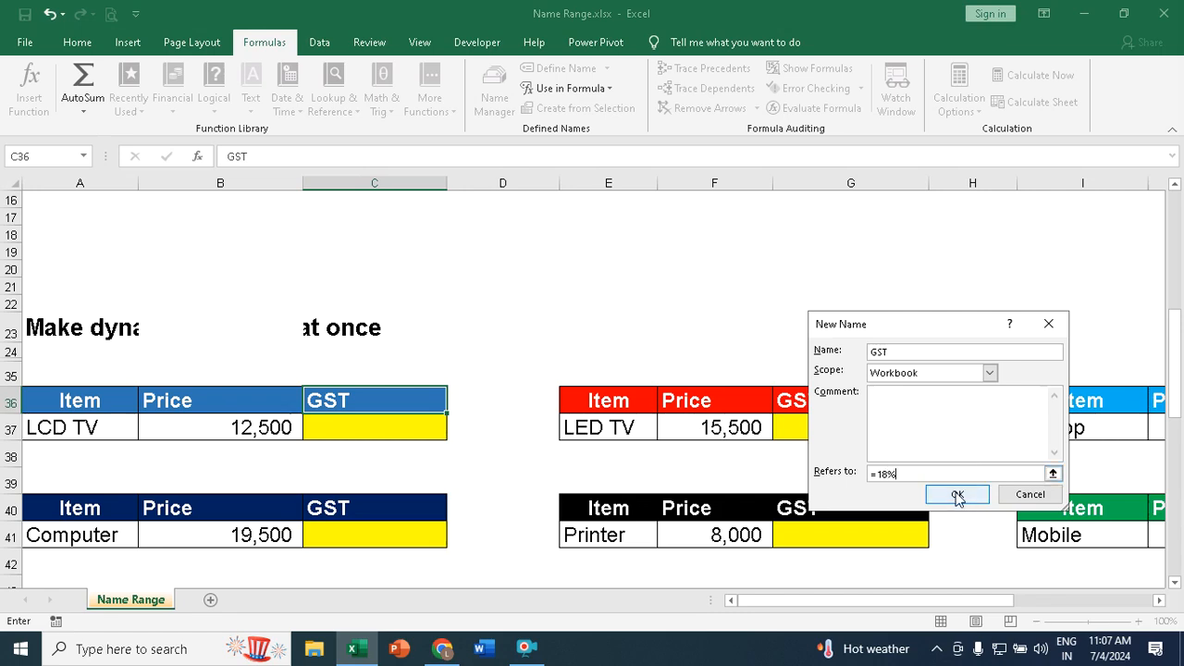
{"action": "left_click", "coordinate": [957, 497]}
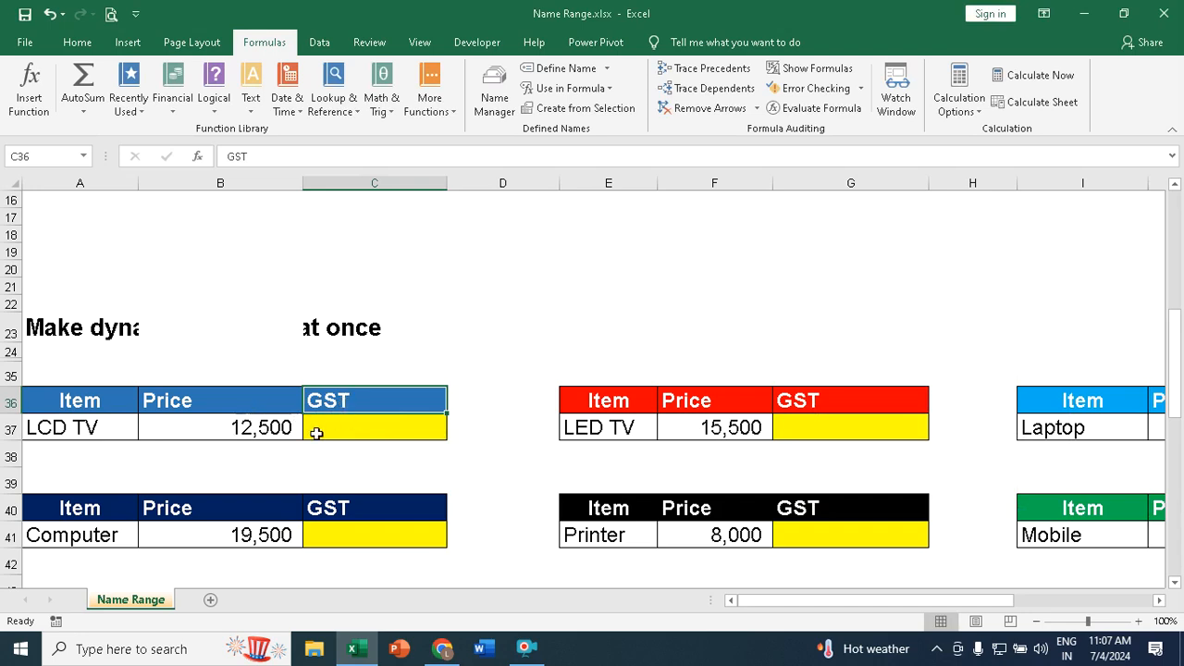
Enter the formula =B37*gst in cell C37 to calculate the LCD TV's GST
{"action": "left_click", "coordinate": [345, 433]}
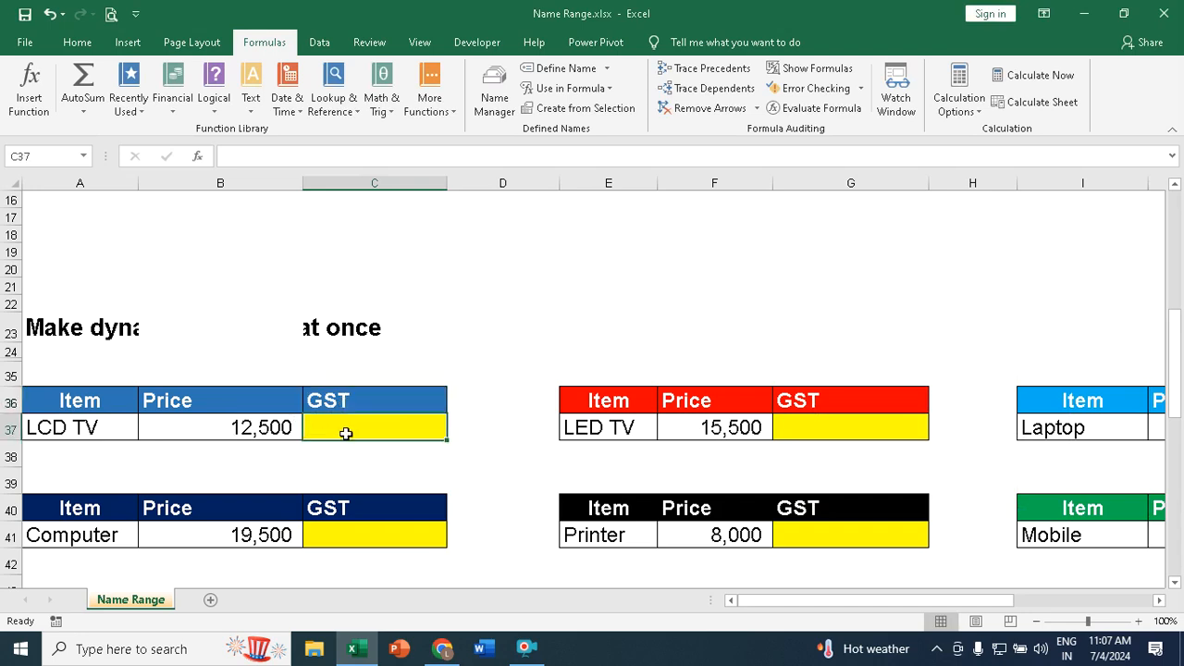
{"action": "type", "text": "="}
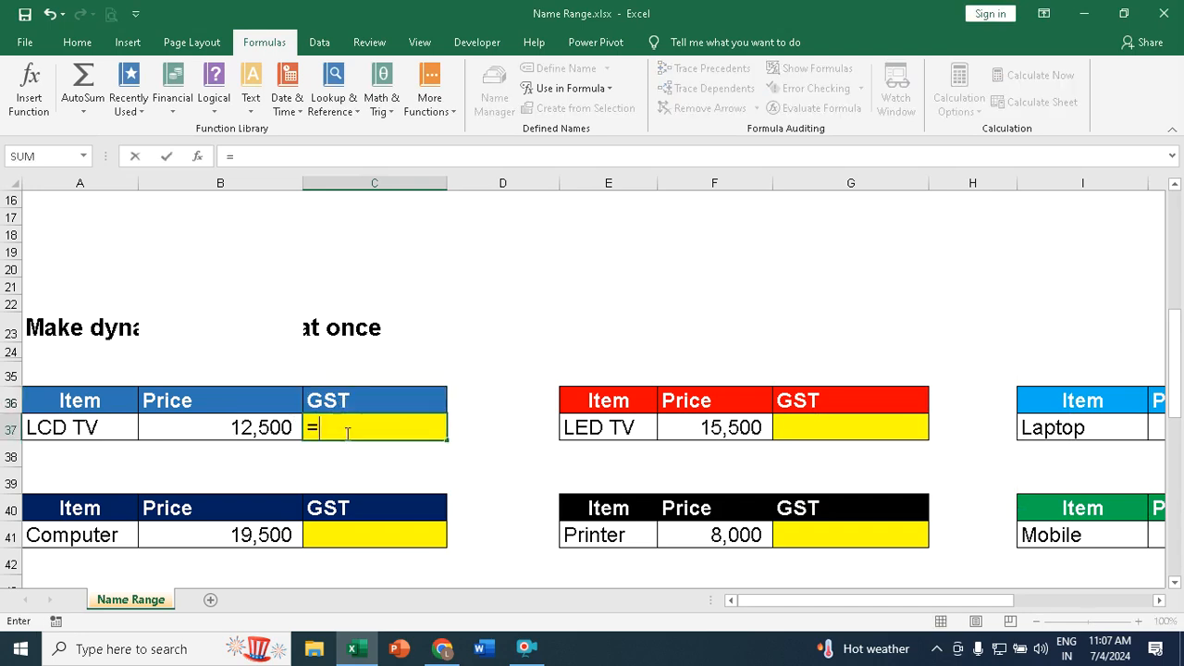
{"action": "left_click", "coordinate": [258, 426]}
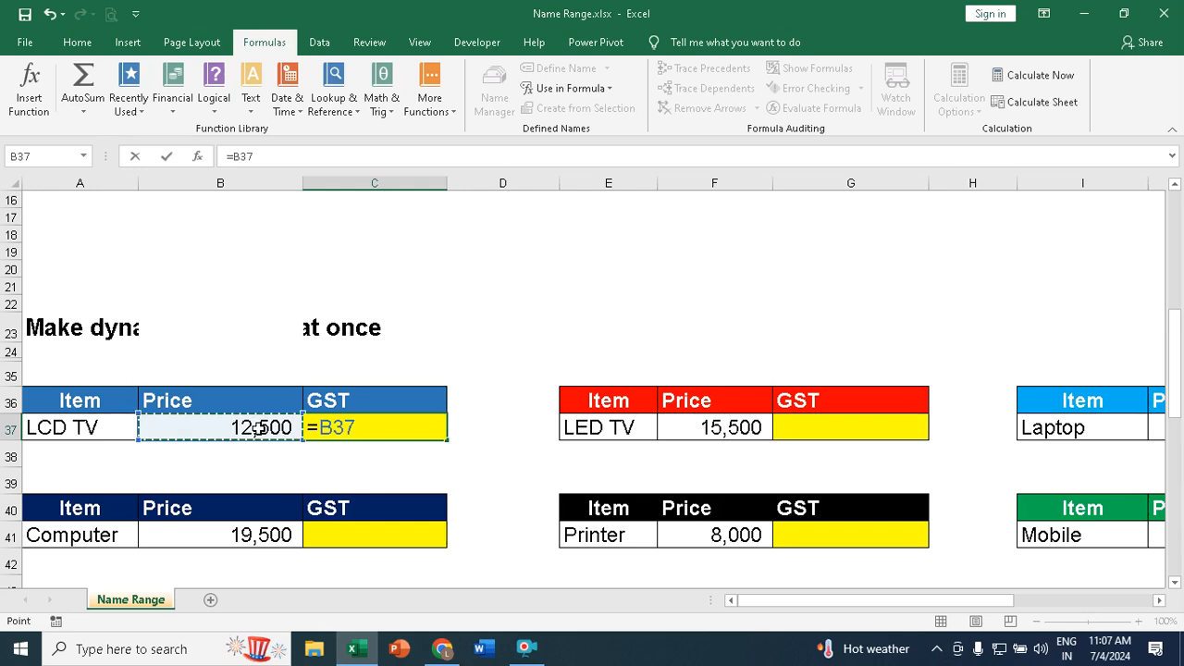
{"action": "type", "text": "*"}
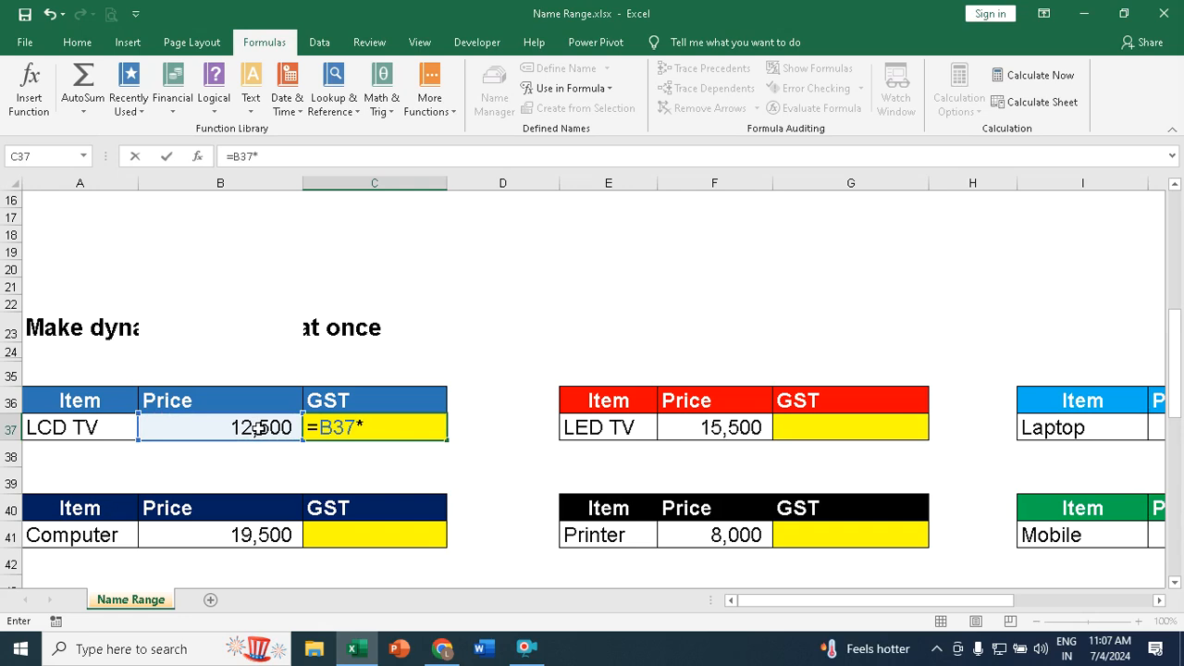
{"action": "type", "text": "gst"}
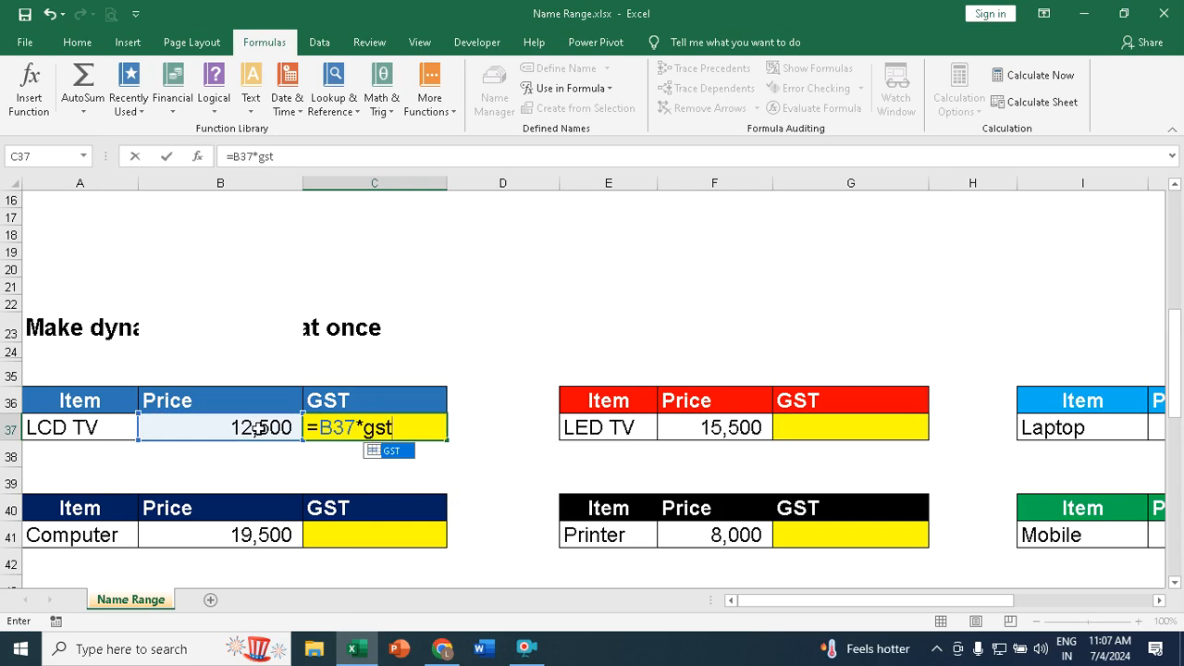
{"action": "key", "text": "Return"}
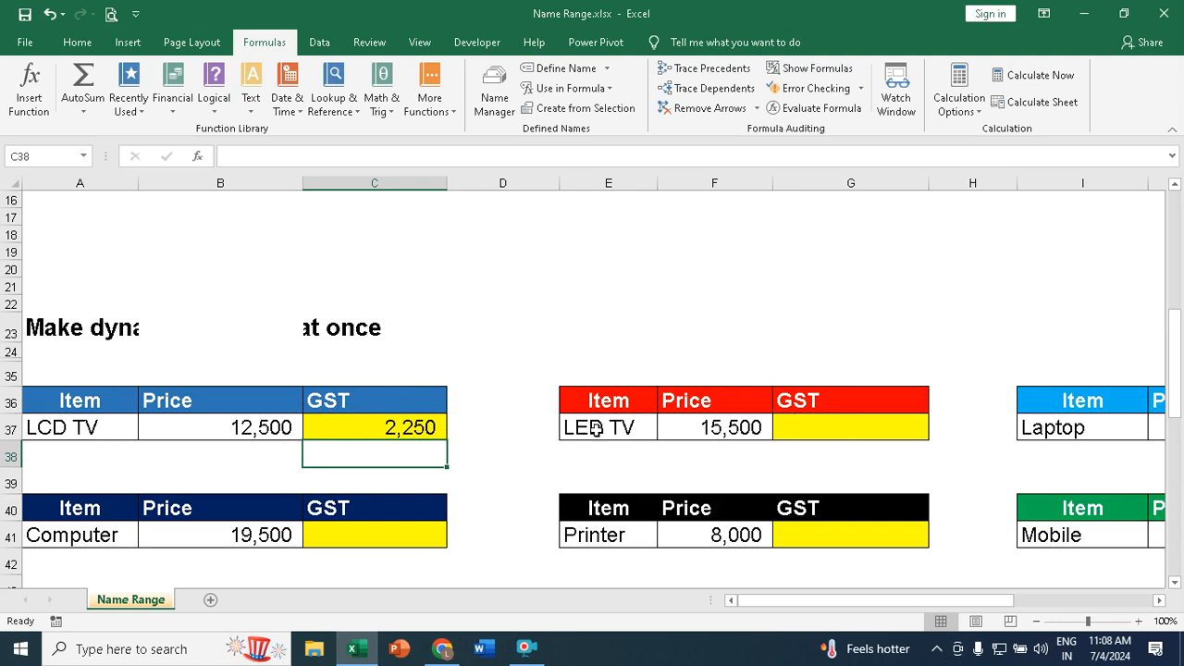
Enter the formula =F37*gst in cell G37 to calculate the LED TV's GST
{"action": "left_click", "coordinate": [812, 423]}
{"action": "type", "text": "="}
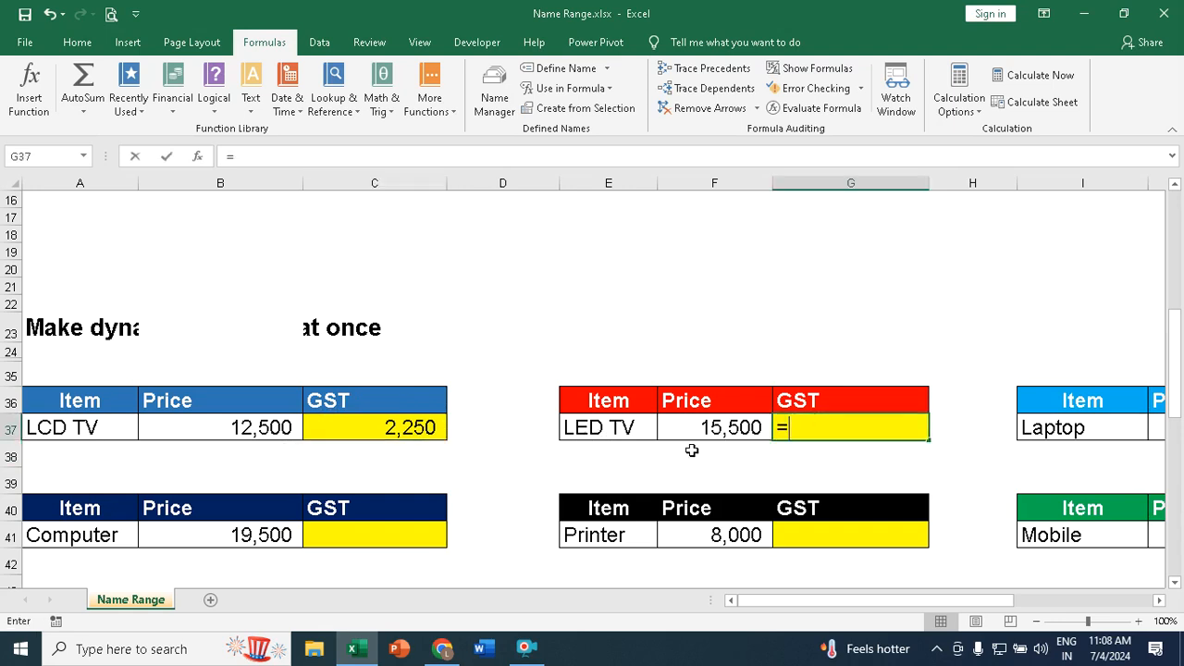
{"action": "left_click", "coordinate": [709, 426]}
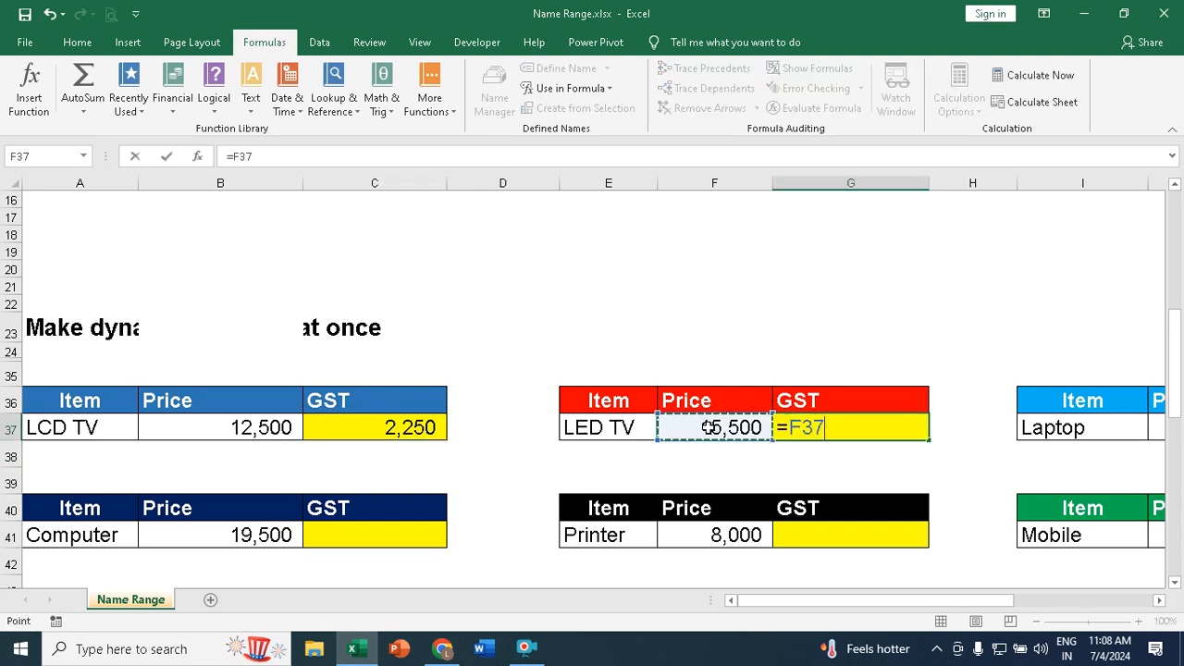
{"action": "type", "text": "*g"}
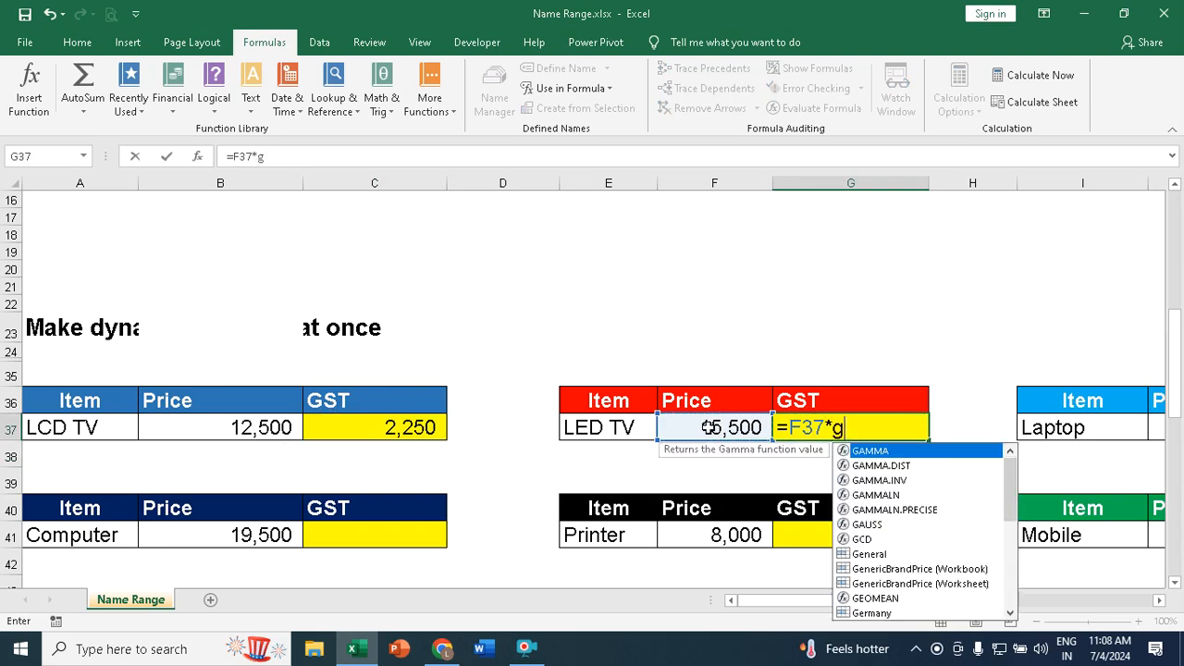
{"action": "type", "text": "st"}
{"action": "key", "text": "Return"}
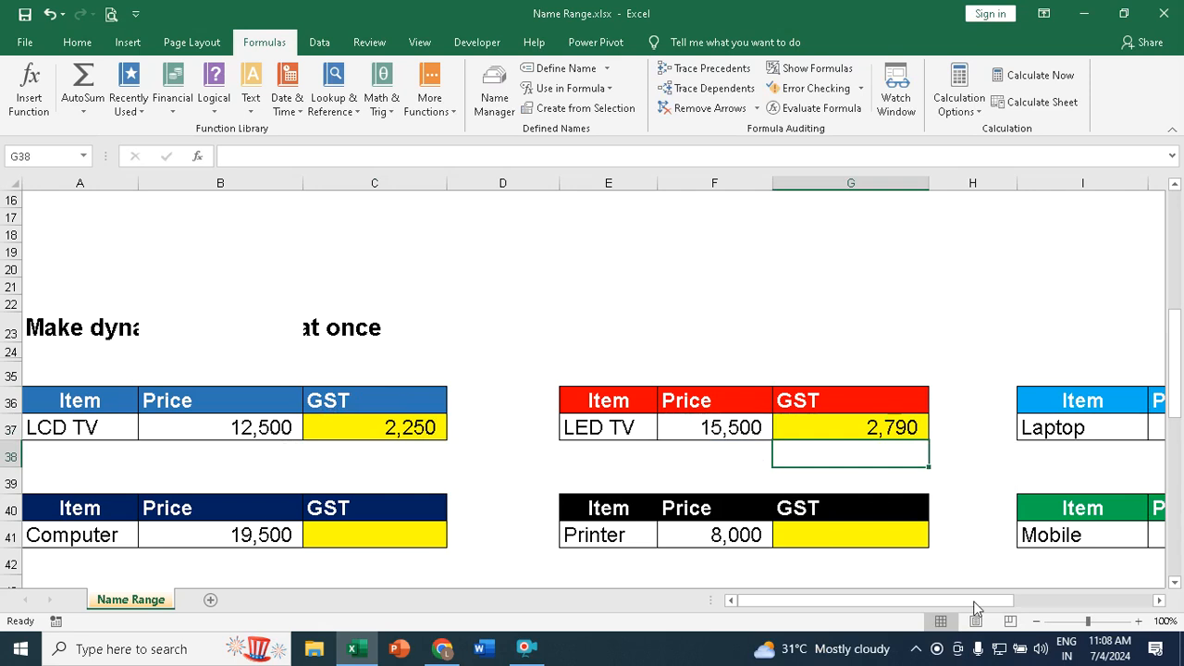
Enter the formula =J37*gst in cell K37 to calculate the Laptop's GST
{"action": "left_click_drag", "start_coordinate": [975, 602], "coordinate": [1026, 602]}
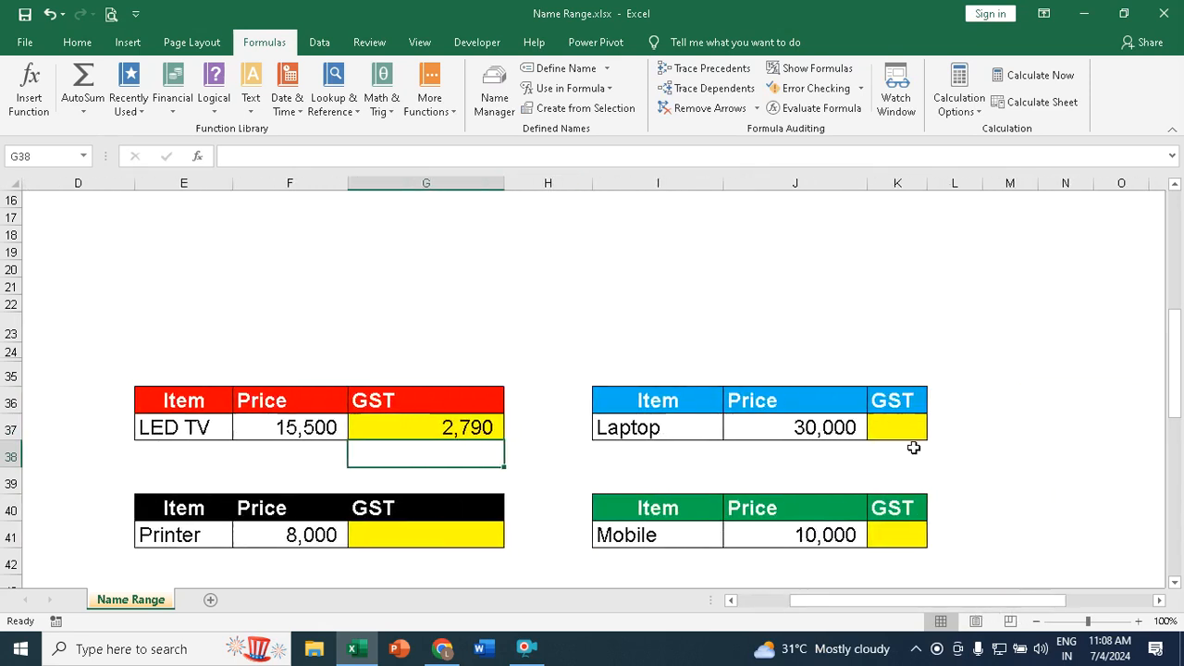
{"action": "left_click", "coordinate": [888, 431]}
{"action": "type", "text": "="}
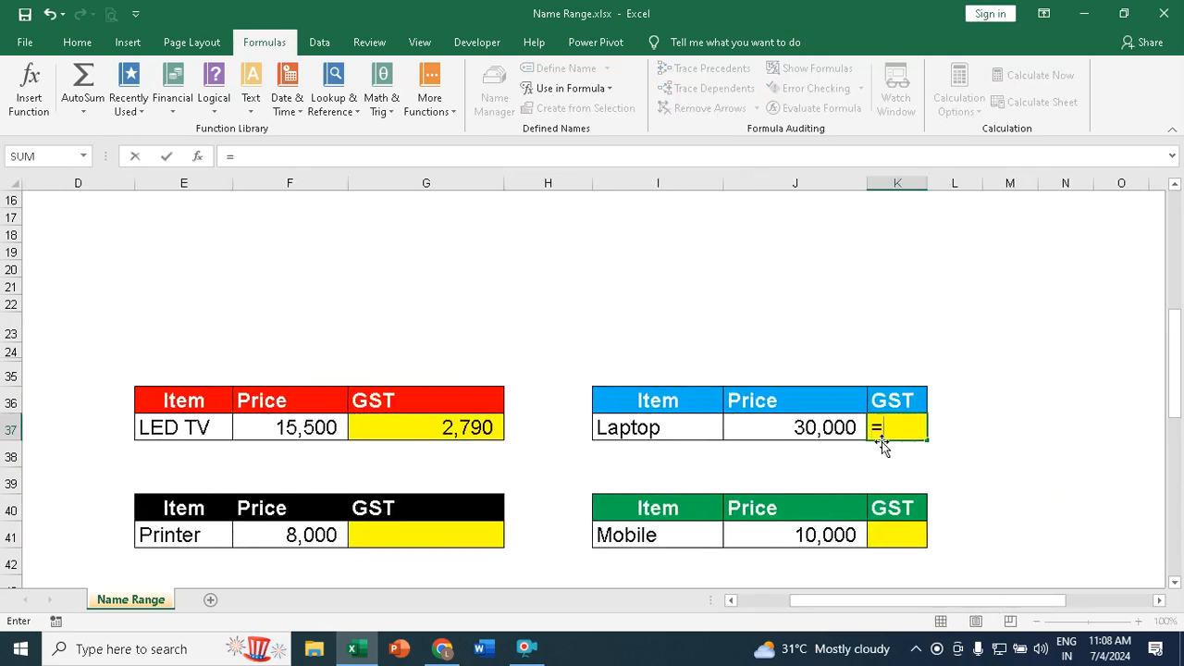
{"action": "left_click", "coordinate": [819, 428]}
{"action": "type", "text": "*gst"}
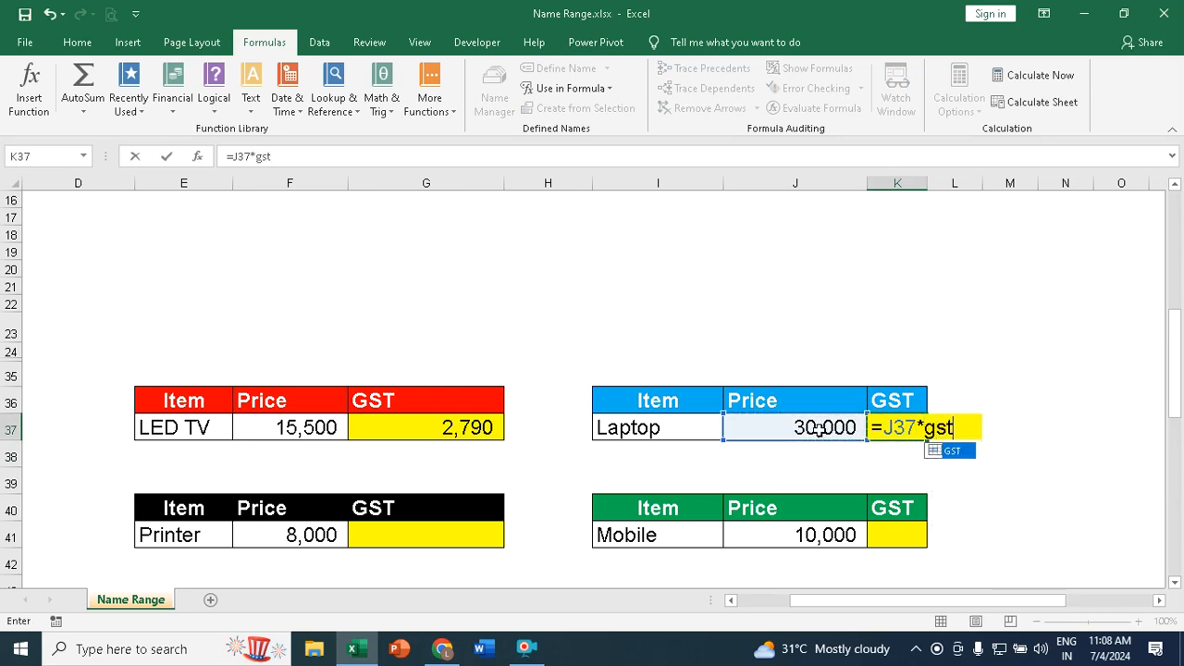
{"action": "key", "text": "Return"}
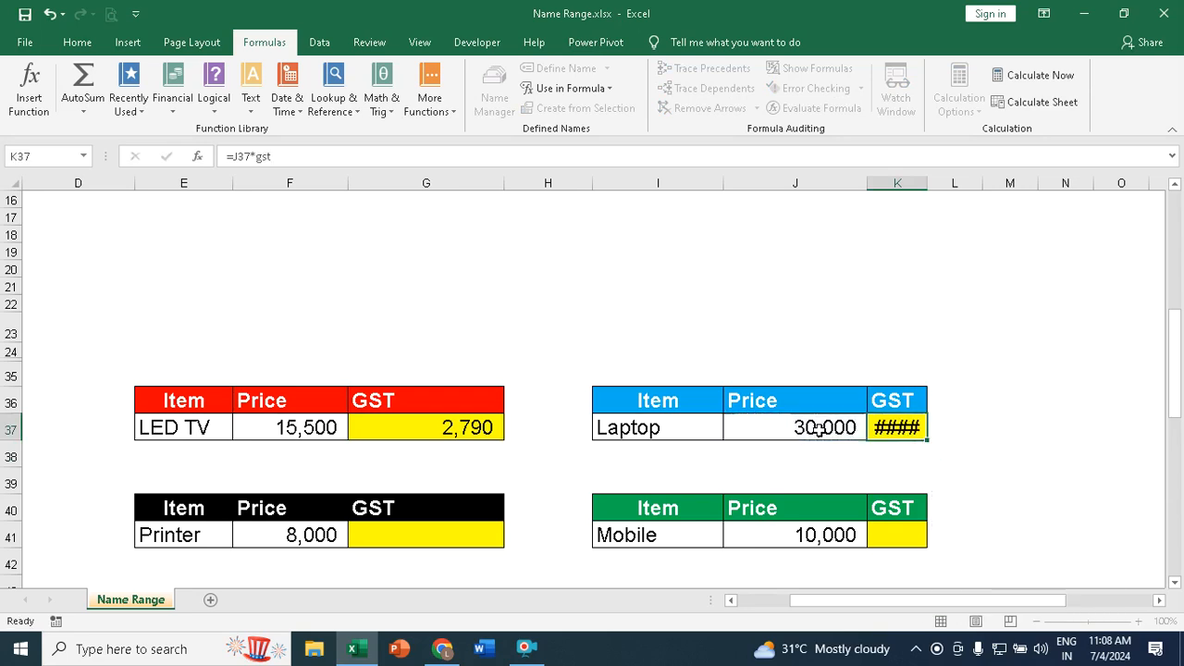
Enter the formula =B41*gst in cell C41 to calculate the Computer's GST
{"action": "left_click_drag", "start_coordinate": [835, 606], "coordinate": [784, 603]}
{"action": "left_click", "coordinate": [381, 539]}
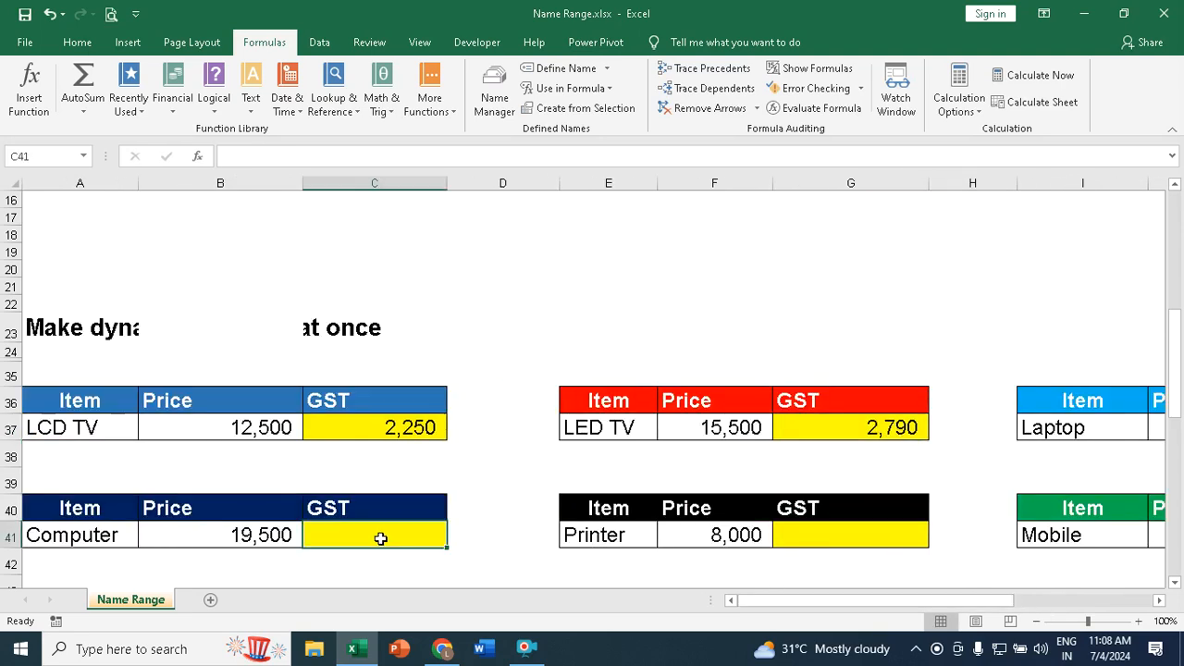
{"action": "type", "text": "="}
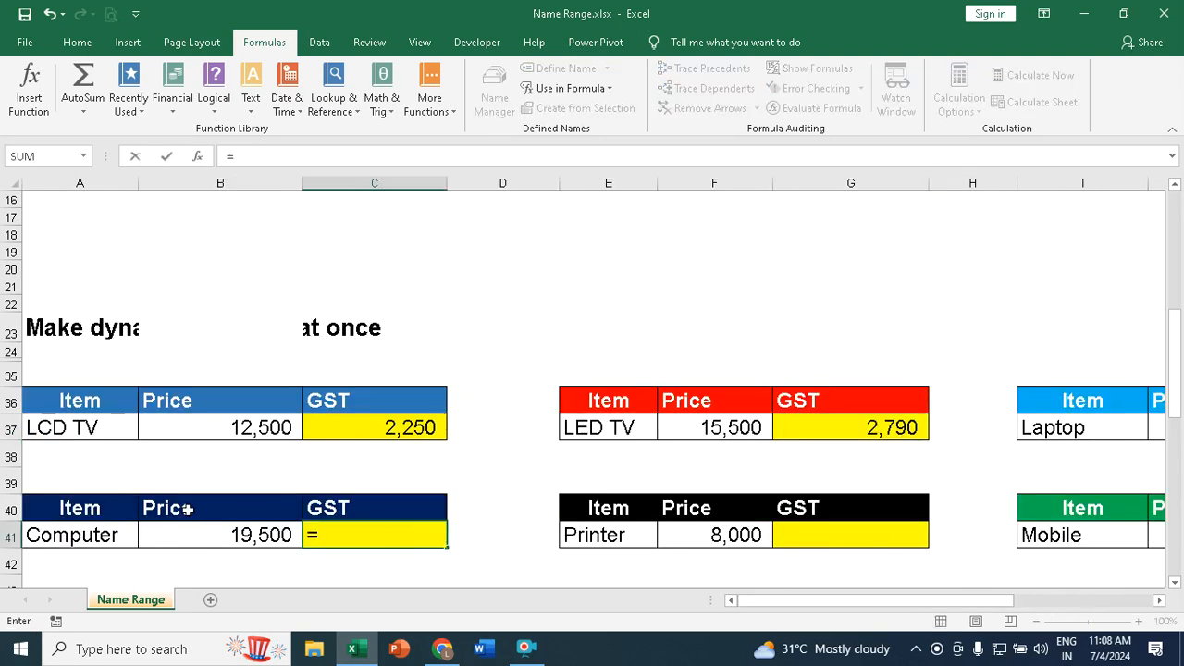
{"action": "left_click", "coordinate": [274, 536]}
{"action": "type", "text": "*gs"}
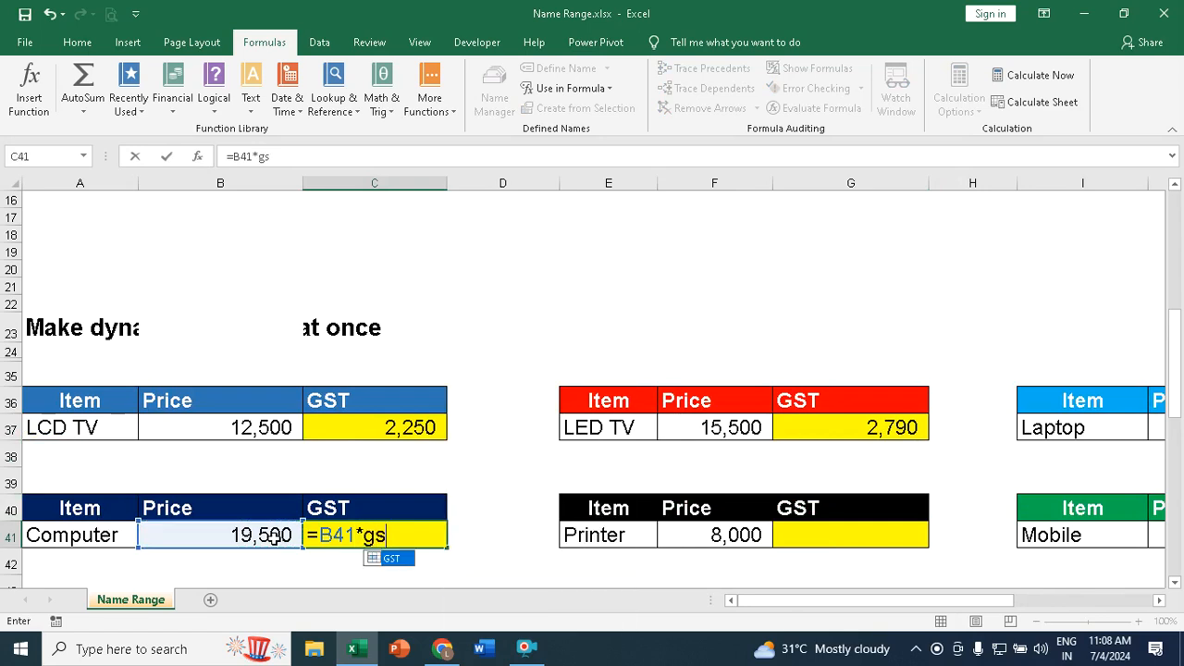
{"action": "type", "text": "t"}
{"action": "key", "text": "Return"}
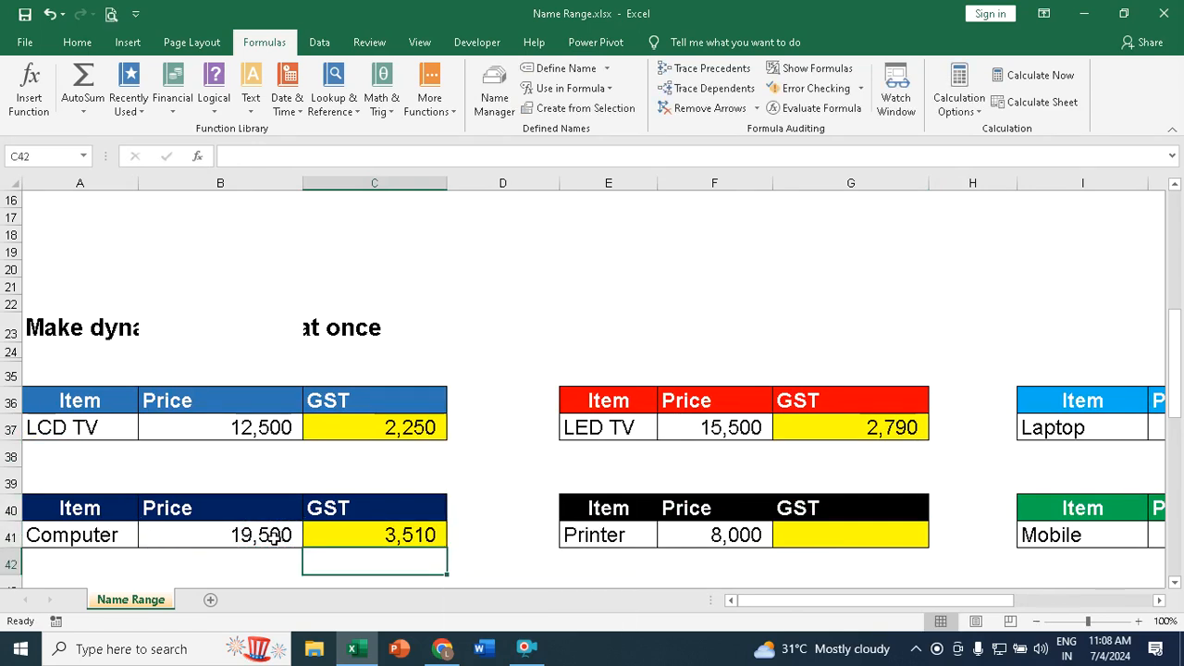
Enter the formula =F41*gst in cell G41 to calculate the Printer's GST
{"action": "left_click", "coordinate": [869, 538]}
{"action": "type", "text": "="}
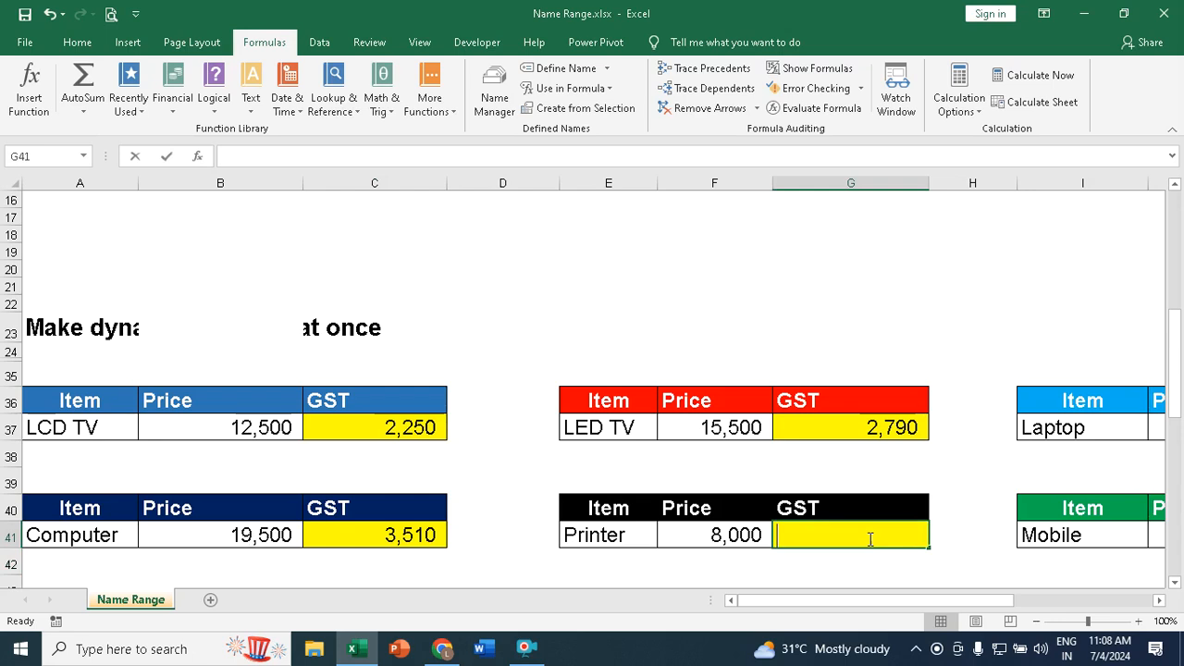
{"action": "left_click", "coordinate": [727, 529]}
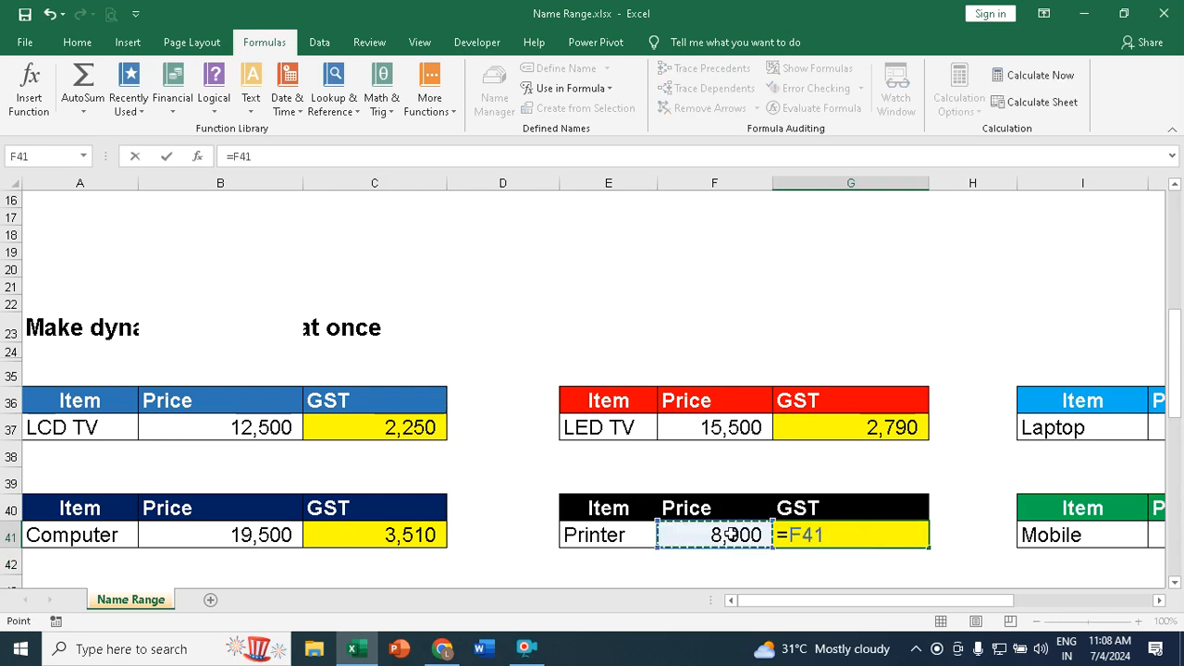
{"action": "type", "text": "*gst"}
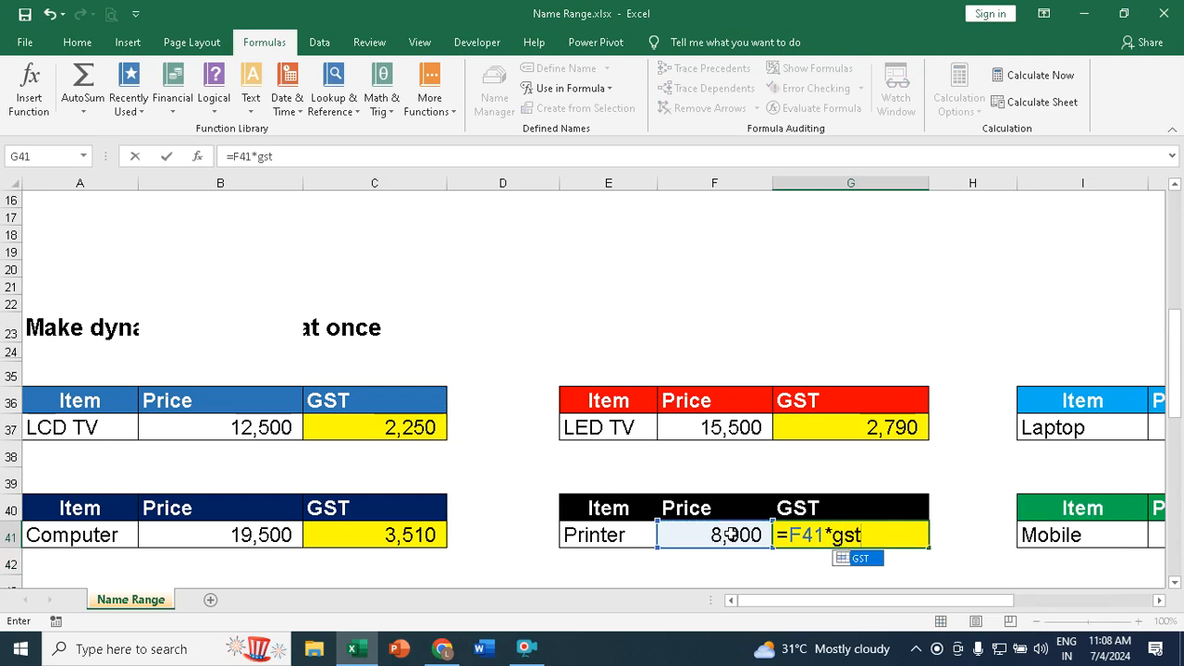
{"action": "key", "text": "ctrl+Return"}
{"action": "key", "text": "Return"}
Enter the formula =J41*gst in cell K41 to calculate the Mobile's GST
{"action": "left_click_drag", "start_coordinate": [1003, 603], "coordinate": [1076, 611]}
{"action": "left_click", "coordinate": [810, 535]}
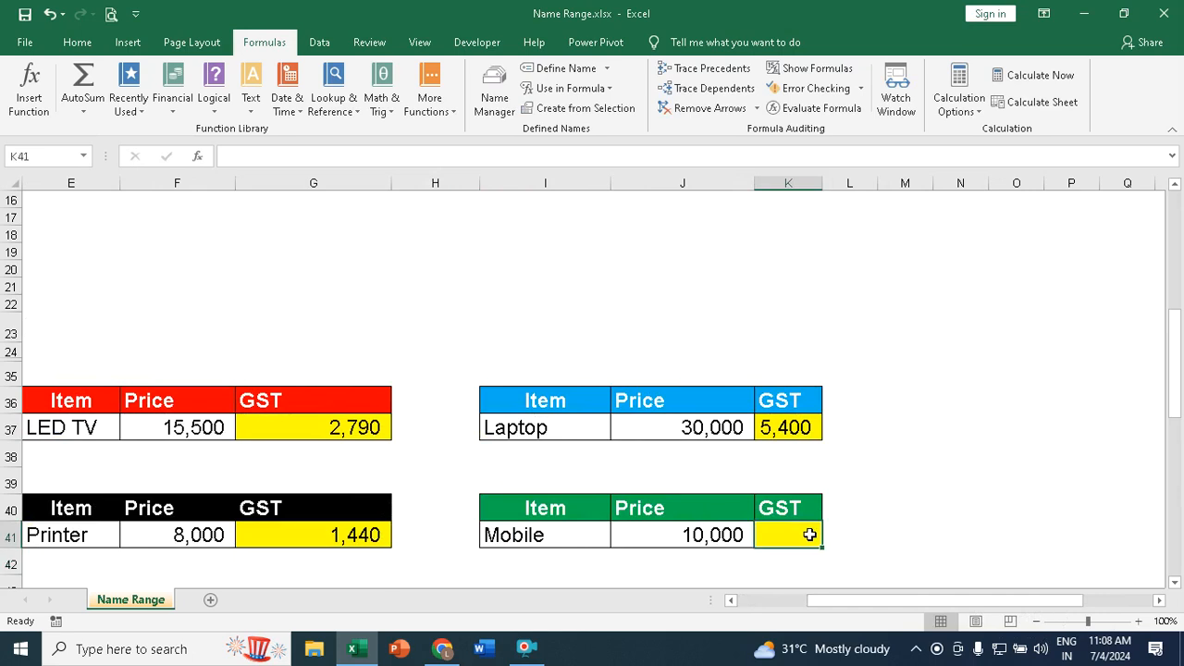
{"action": "type", "text": "="}
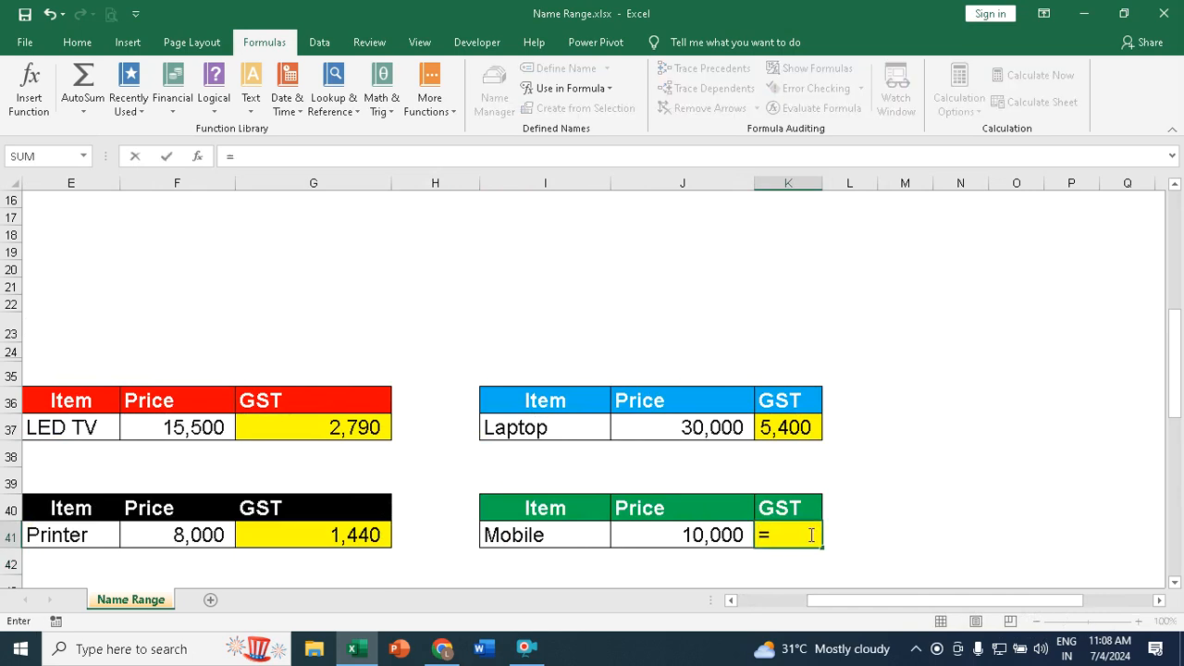
{"action": "left_click", "coordinate": [720, 534]}
{"action": "type", "text": "*"}
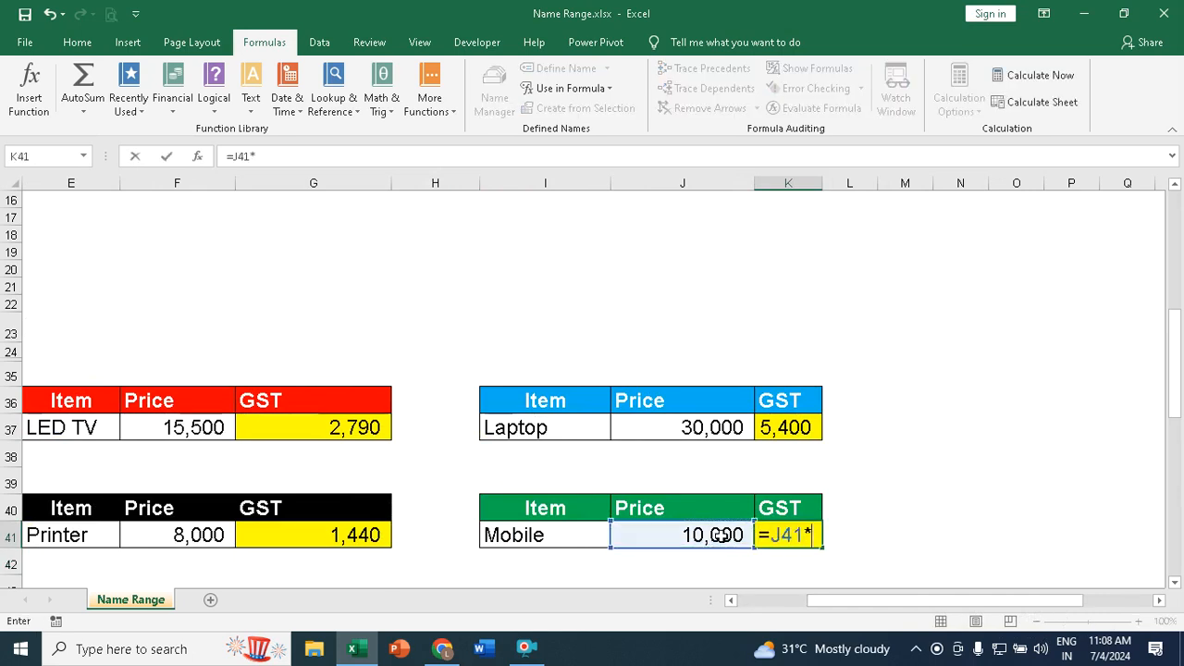
{"action": "type", "text": "gst"}
{"action": "key", "text": "Return"}
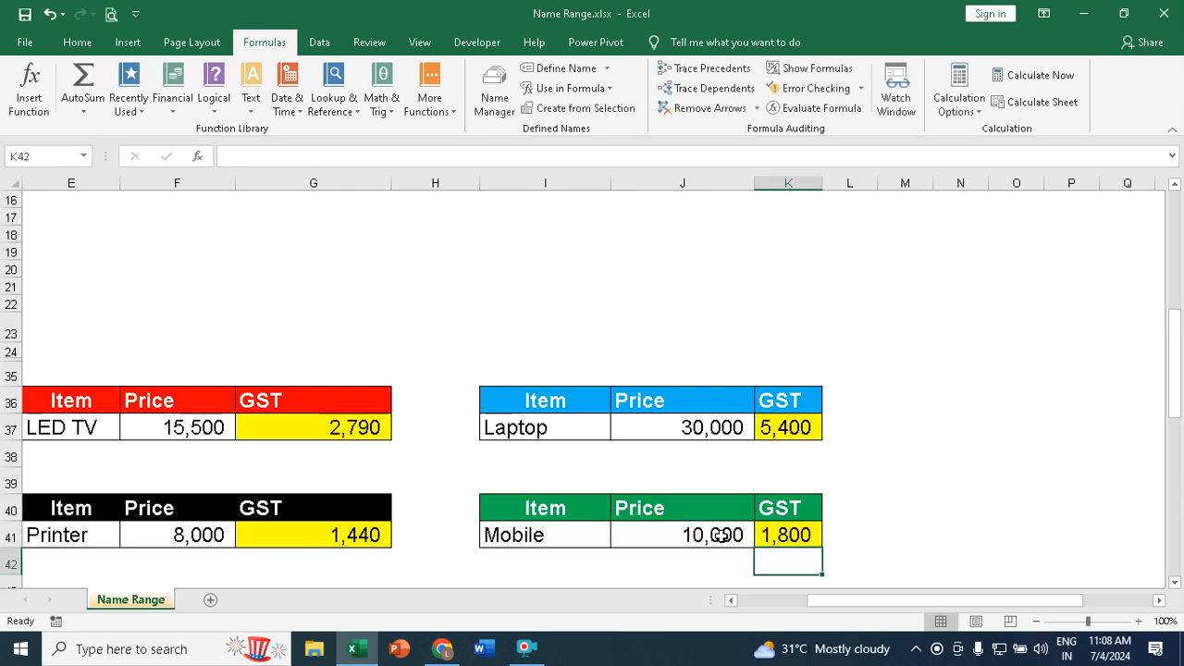
Change the value of the defined name GST to 12% and review the GST amounts in the item tables
{"action": "left_click_drag", "start_coordinate": [881, 604], "coordinate": [767, 597]}
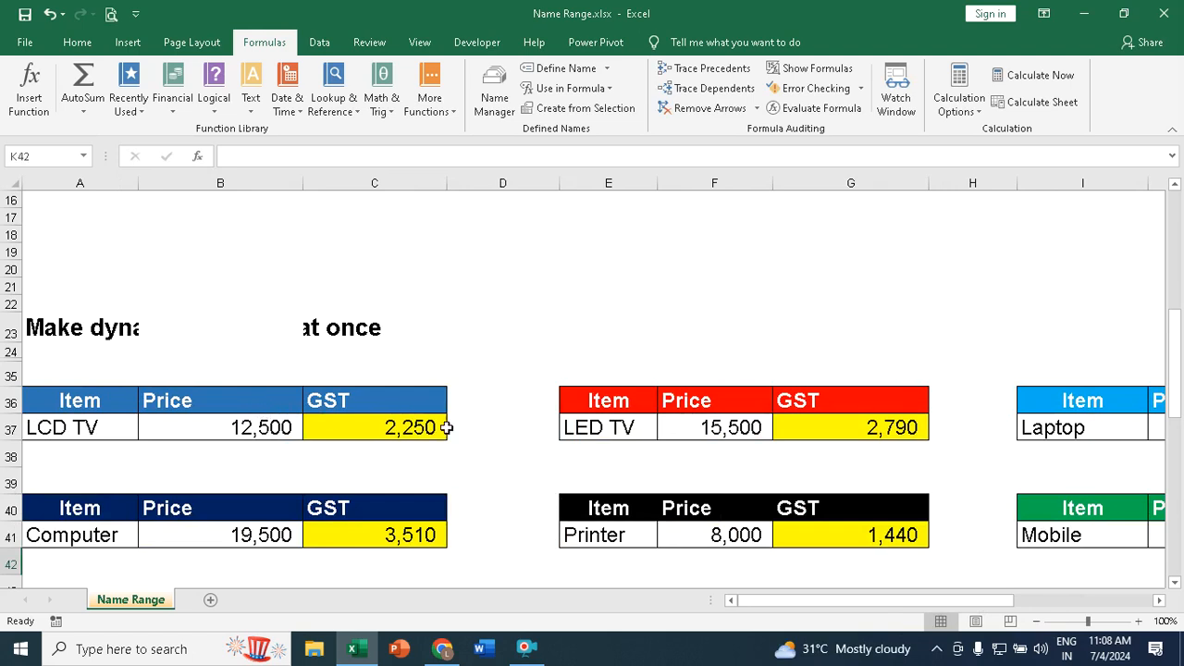
{"action": "left_click", "coordinate": [496, 96]}
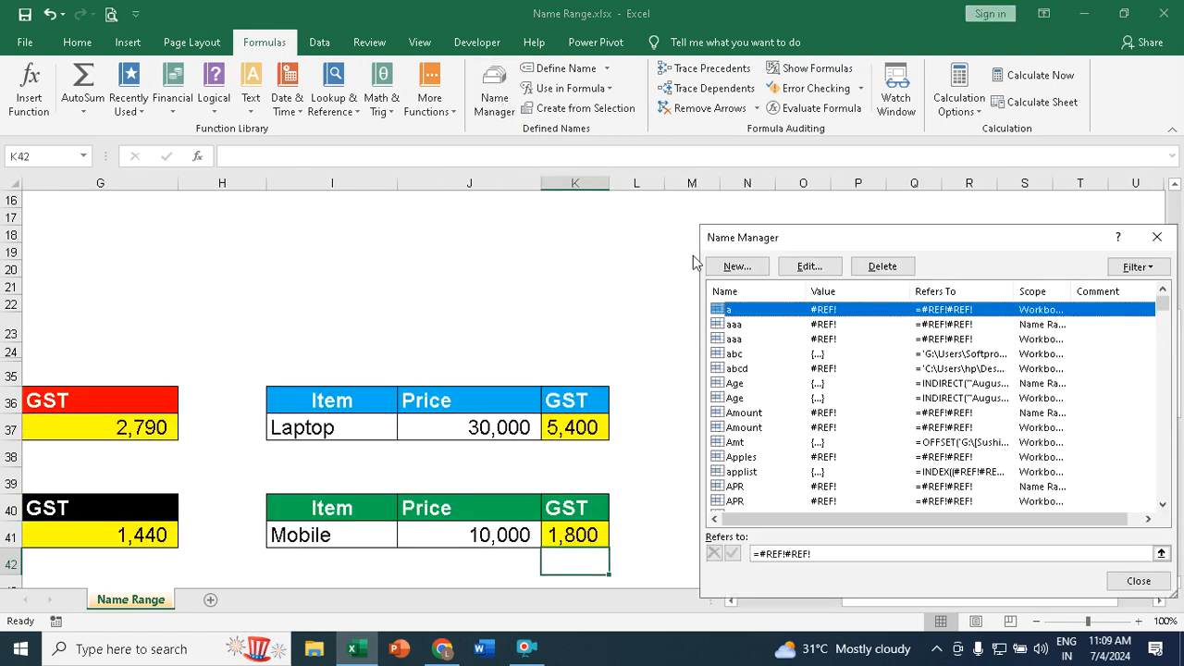
{"action": "type", "text": "gst"}
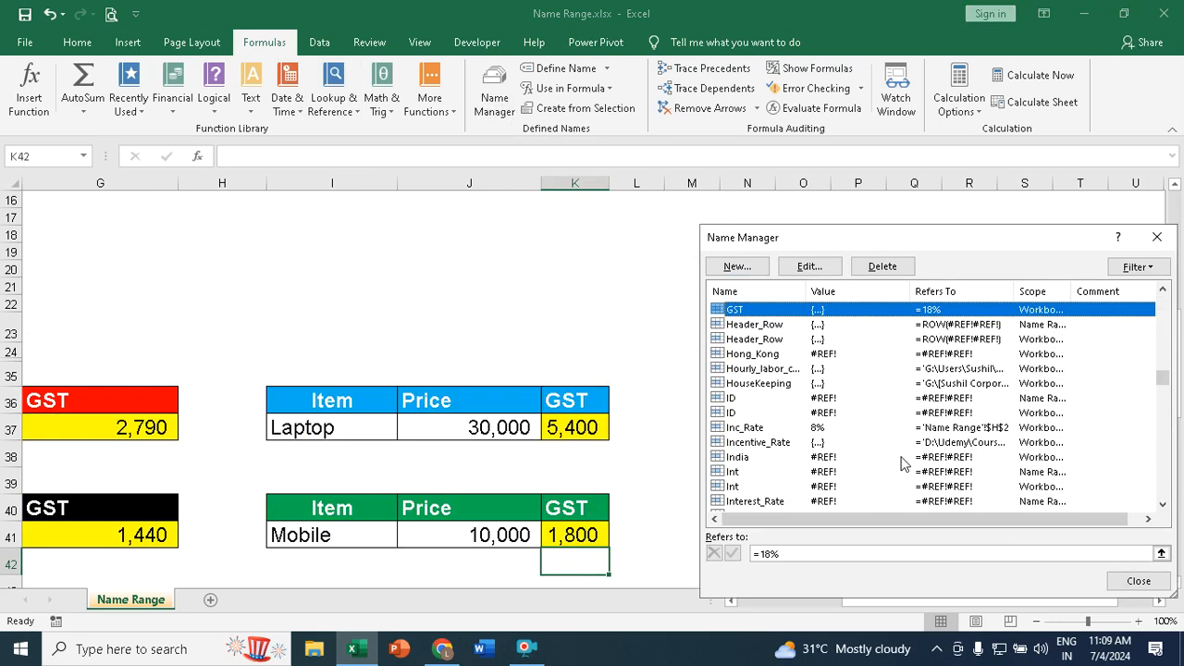
{"action": "left_click", "coordinate": [785, 554]}
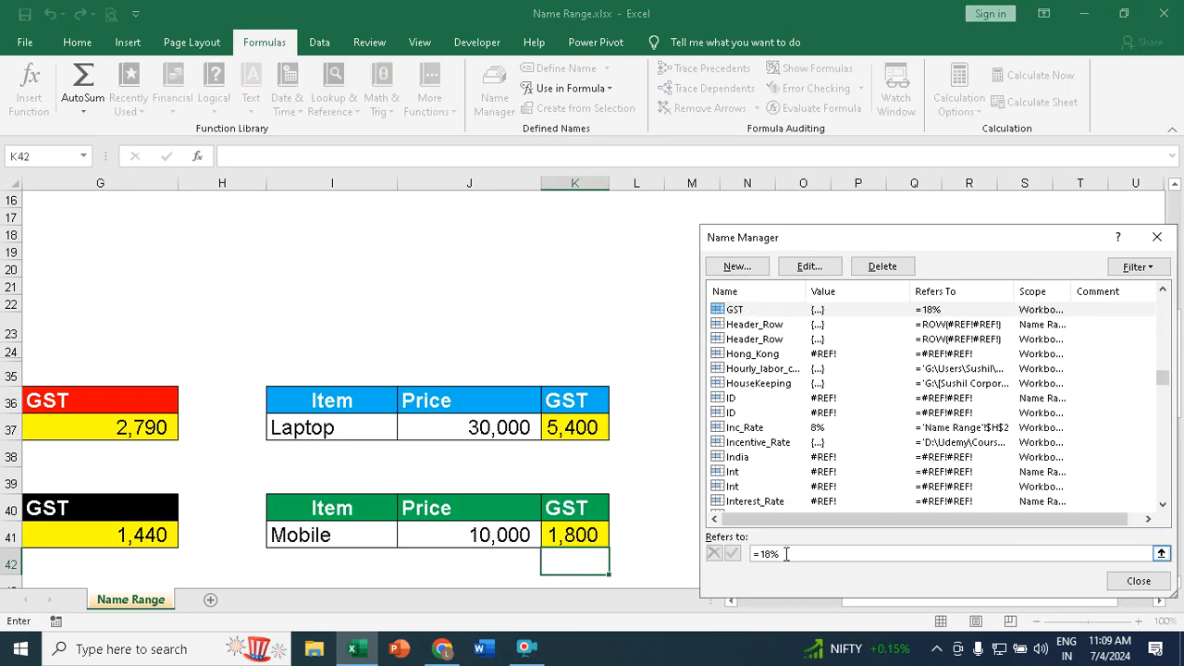
{"action": "key", "text": "BackSpace"}
{"action": "key", "text": "BackSpace"}
{"action": "key", "text": "Return"}
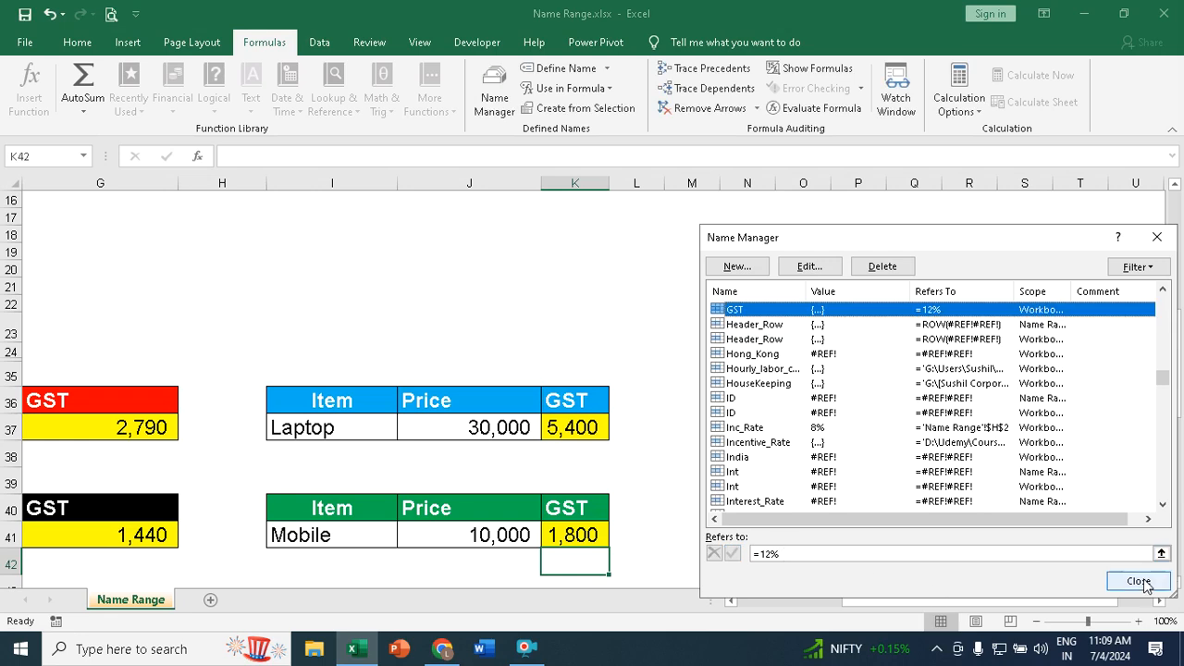
{"action": "left_click", "coordinate": [1141, 583]}
{"action": "left_click_drag", "start_coordinate": [879, 603], "coordinate": [768, 595]}
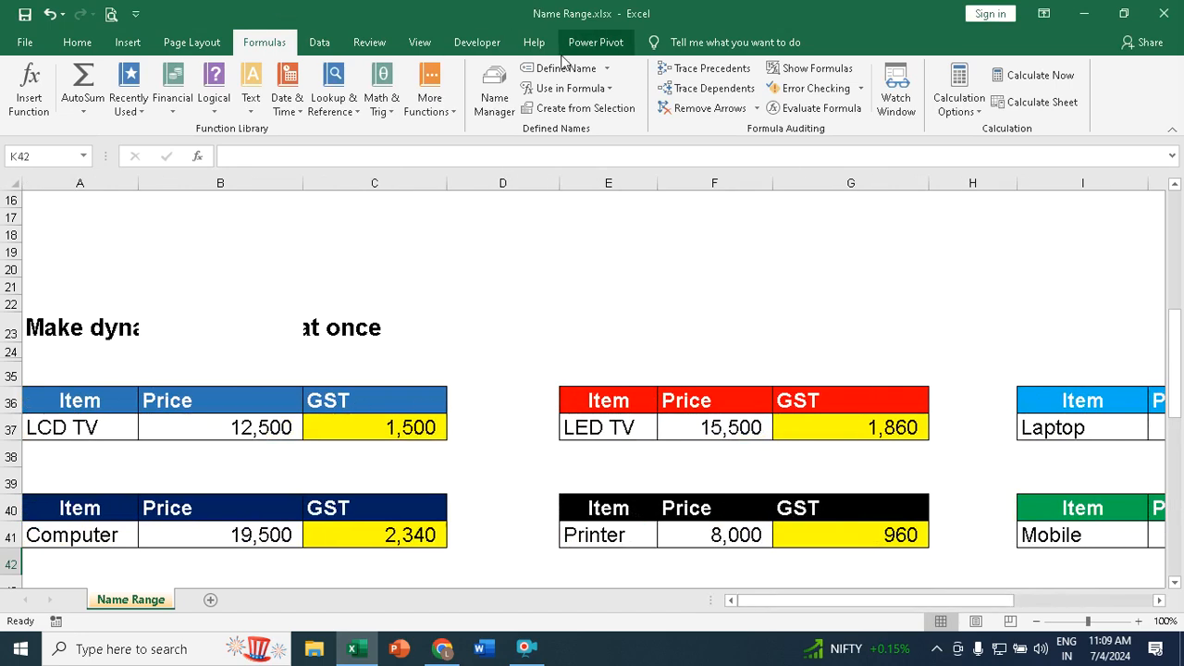
Set the defined name GST back to =18% and review the GST amounts in the item tables
{"action": "left_click", "coordinate": [490, 92]}
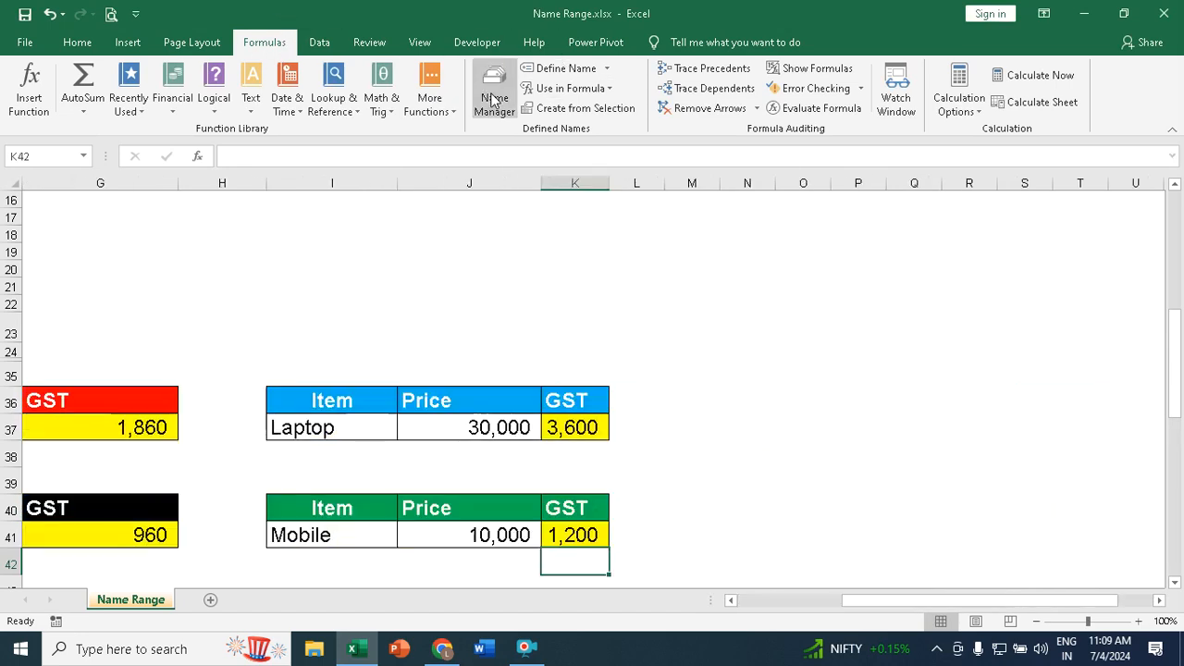
{"action": "type", "text": "gst"}
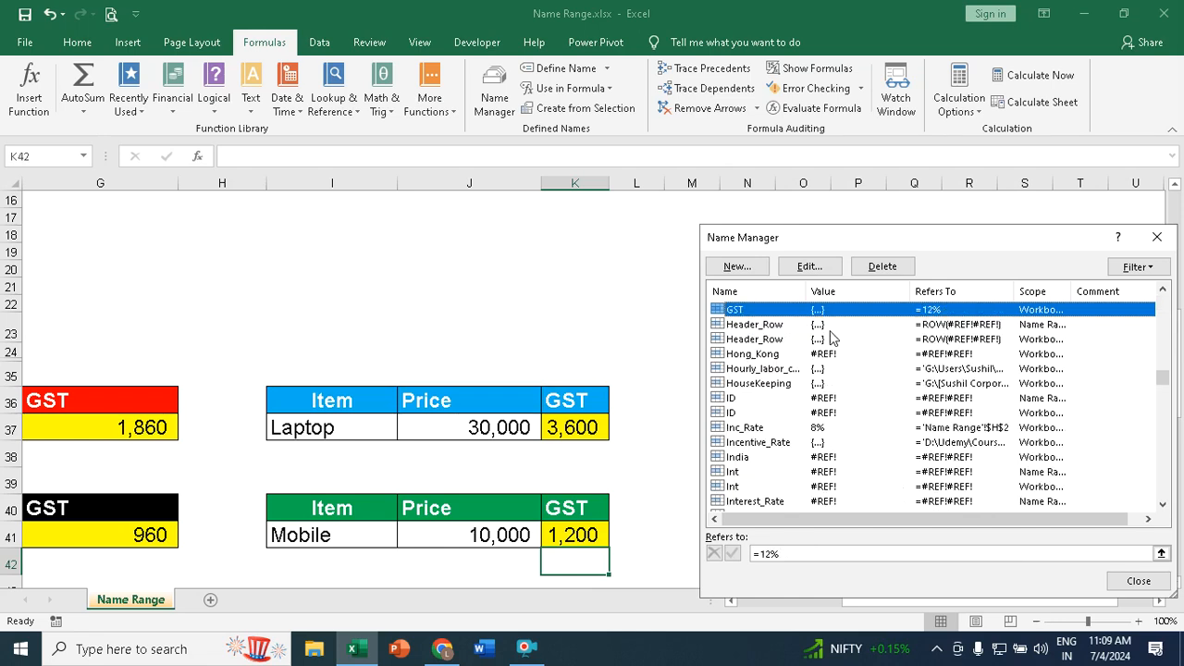
{"action": "left_click", "coordinate": [789, 555]}
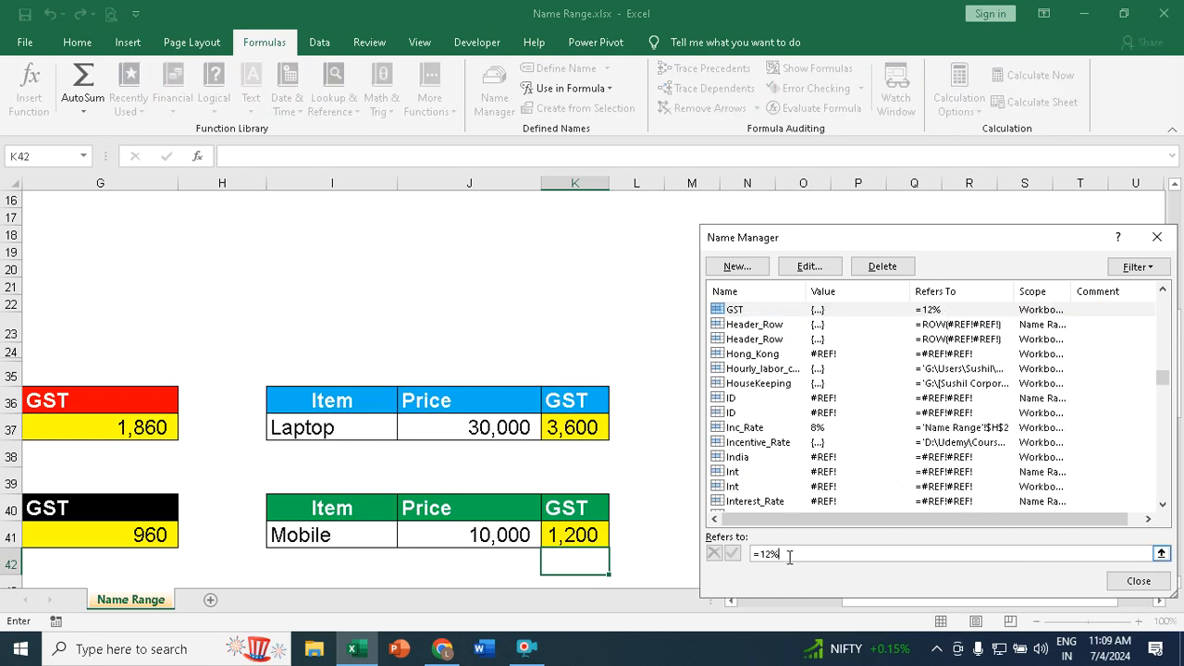
{"action": "key", "text": "BackSpace"}
{"action": "key", "text": "BackSpace"}
{"action": "key", "text": "Return"}
{"action": "left_click", "coordinate": [1160, 580]}
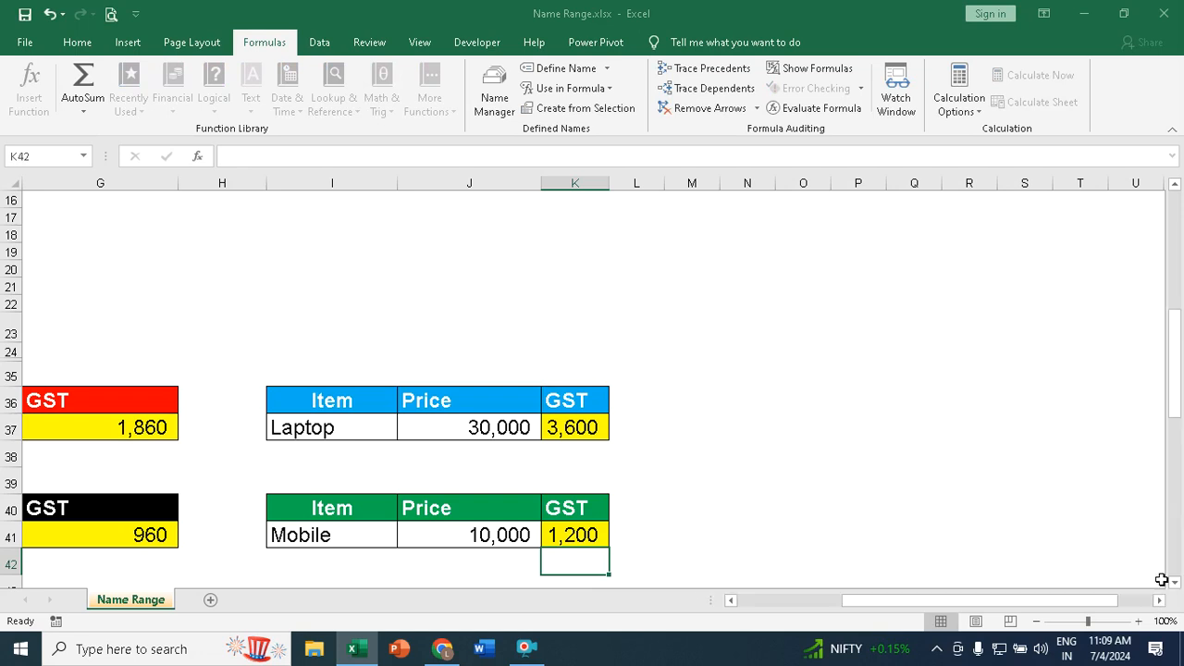
{"action": "left_click_drag", "start_coordinate": [936, 600], "coordinate": [755, 608]}
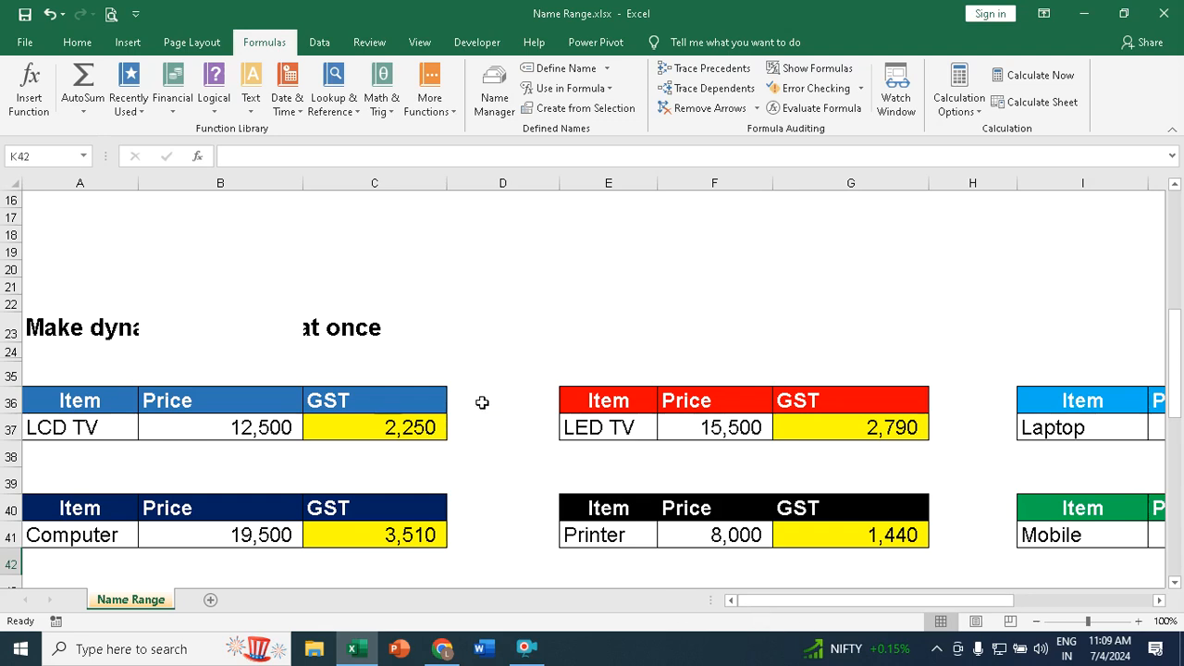
Check the GST formulas of the LCD TV and LED TV, and delete the defined name GST from the workbook
{"action": "left_click", "coordinate": [402, 427]}
{"action": "left_click", "coordinate": [915, 434]}
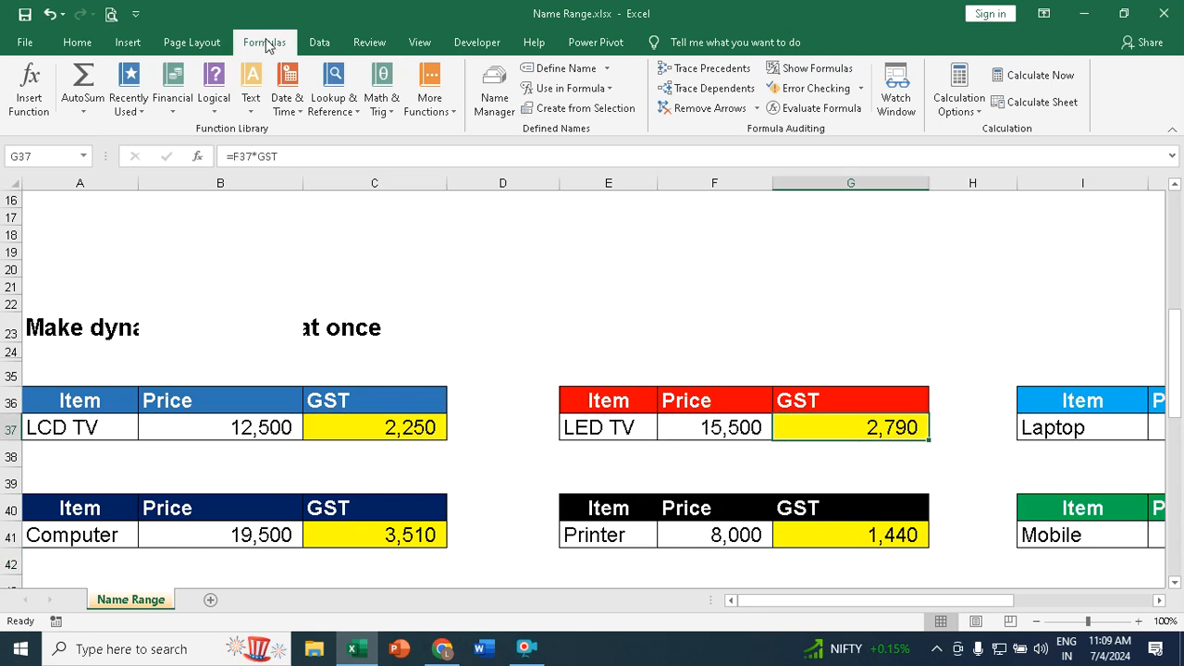
{"action": "left_click", "coordinate": [496, 102]}
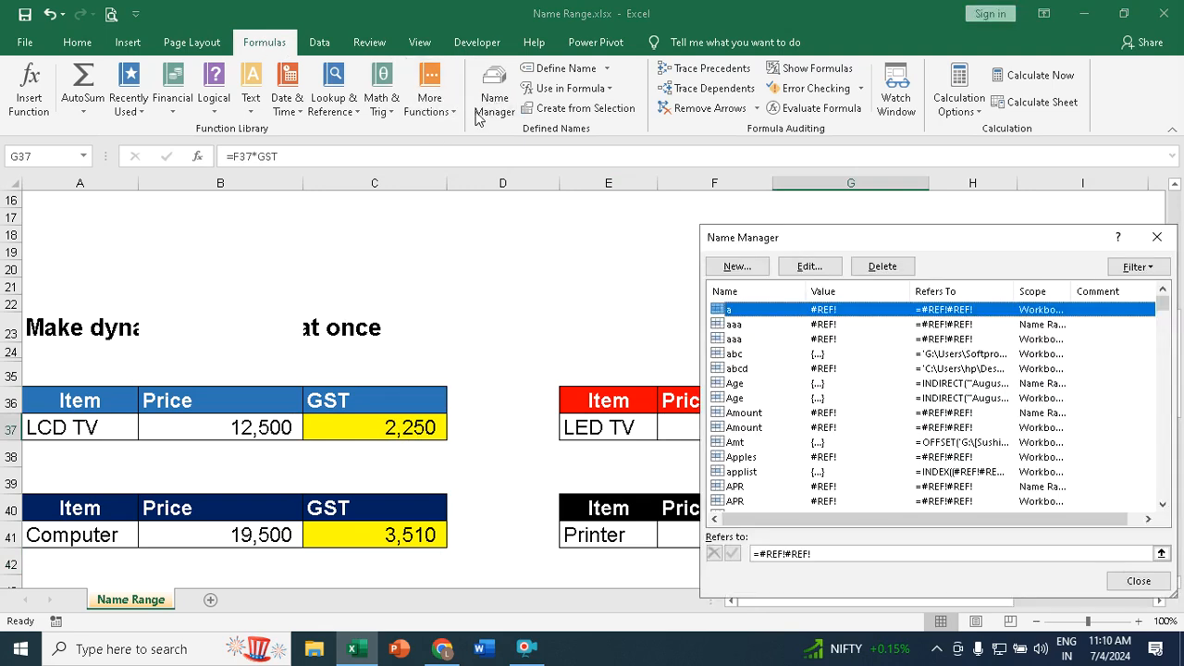
{"action": "type", "text": "gst"}
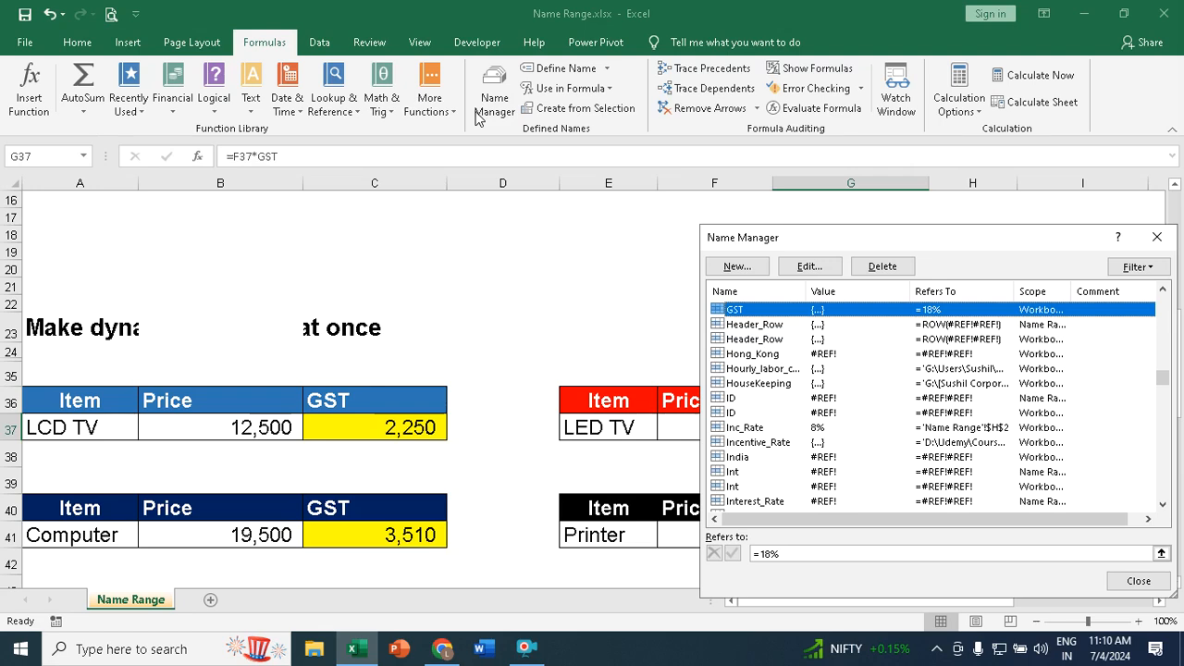
{"action": "left_click", "coordinate": [882, 268]}
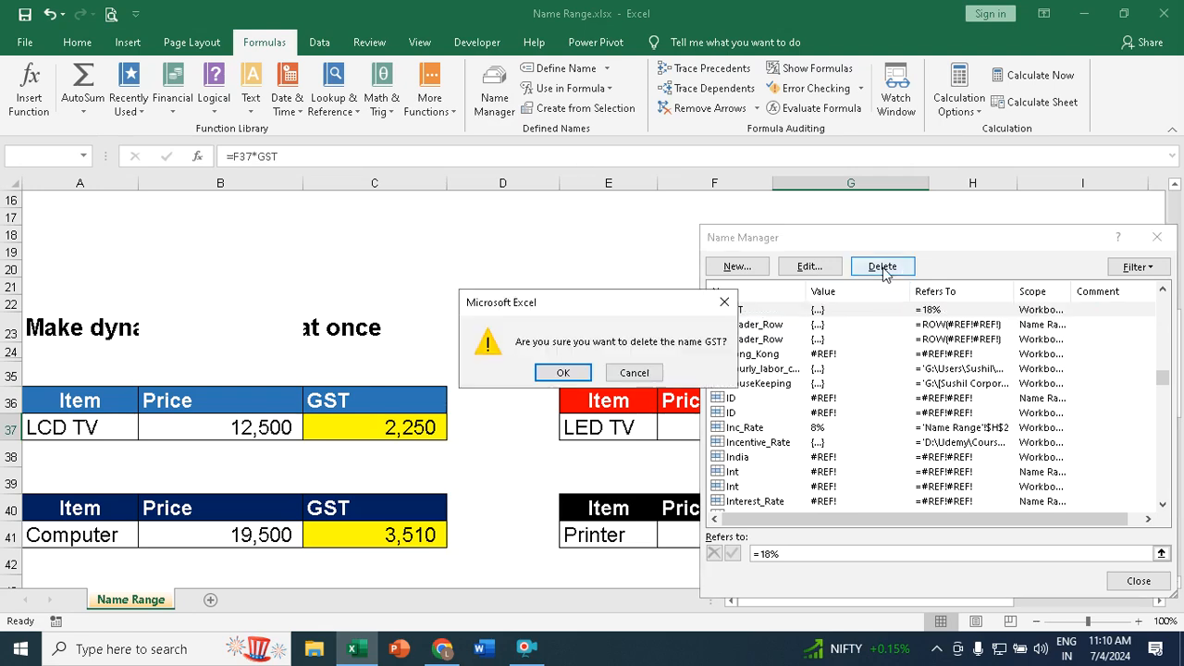
{"action": "left_click", "coordinate": [565, 374]}
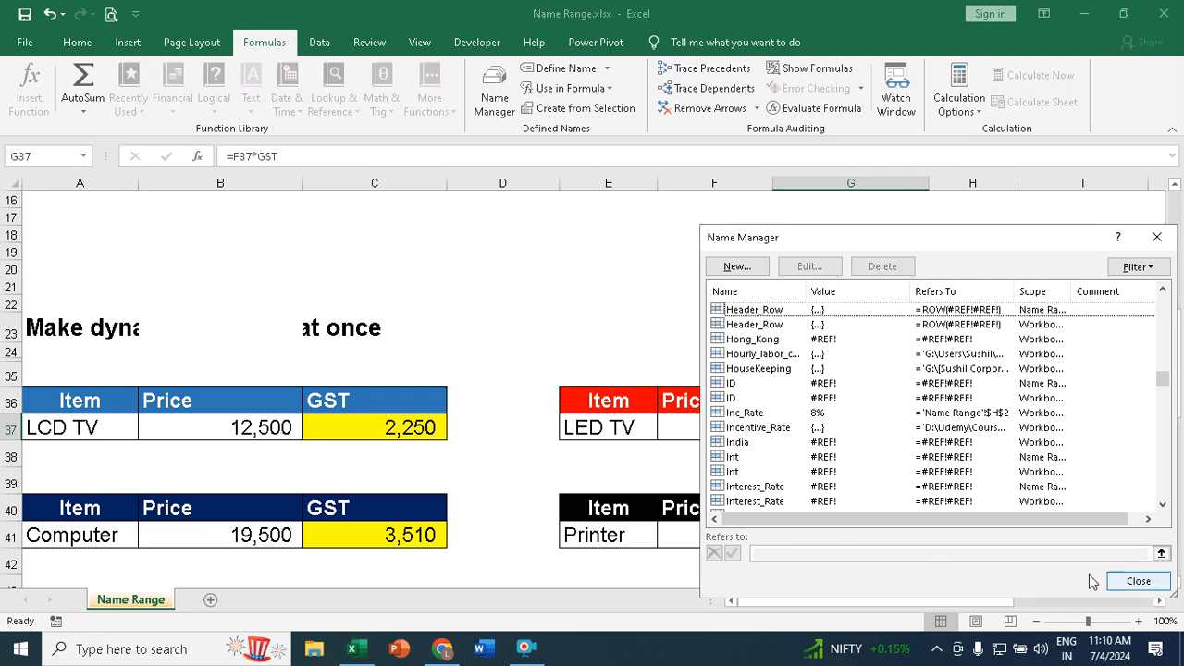
{"action": "left_click", "coordinate": [1140, 580]}
Inspect the GST cells across the item tables and widen column L slightly
{"action": "left_click", "coordinate": [397, 426]}
{"action": "left_click", "coordinate": [842, 428]}
{"action": "left_click", "coordinate": [1068, 428]}
{"action": "left_click_drag", "start_coordinate": [1017, 607], "coordinate": [1080, 599]}
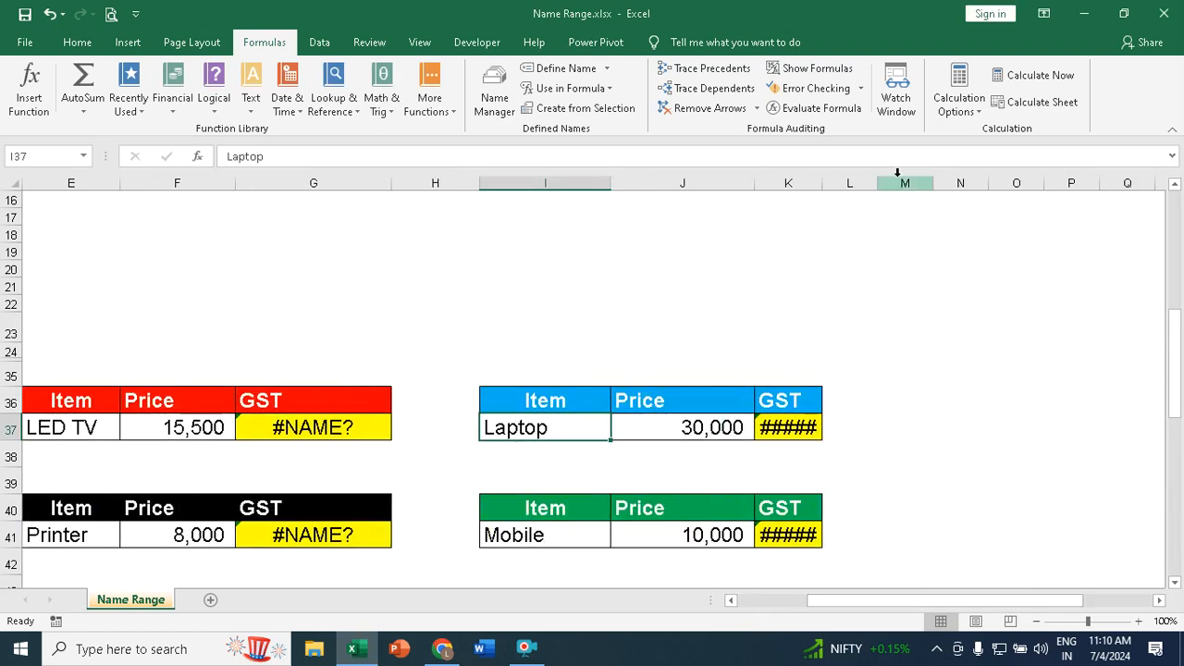
{"action": "left_click_drag", "start_coordinate": [880, 185], "coordinate": [900, 190]}
Delete the defined name Inc_Rate for the incentive rate in cell H2 and check the salary table's Incentive and Total Salary columns
{"action": "scroll", "coordinate": [780, 305], "scroll_direction": "up", "scroll_amount": 4}
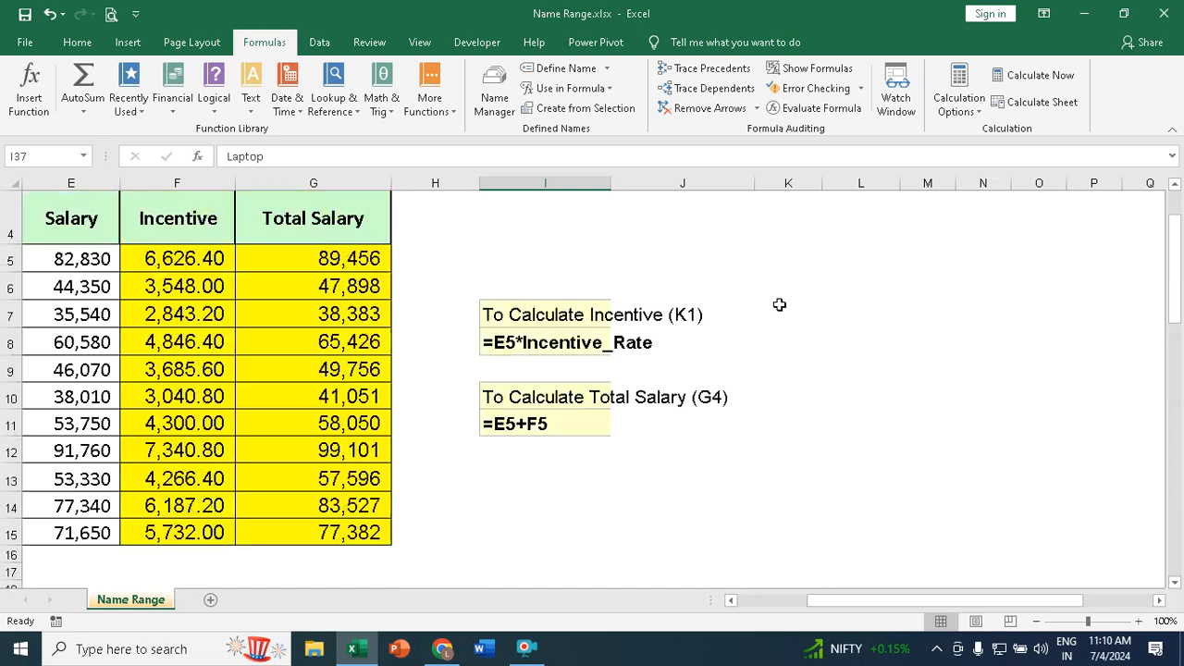
{"action": "scroll", "coordinate": [779, 304], "scroll_direction": "up", "scroll_amount": 1}
{"action": "left_click", "coordinate": [435, 314]}
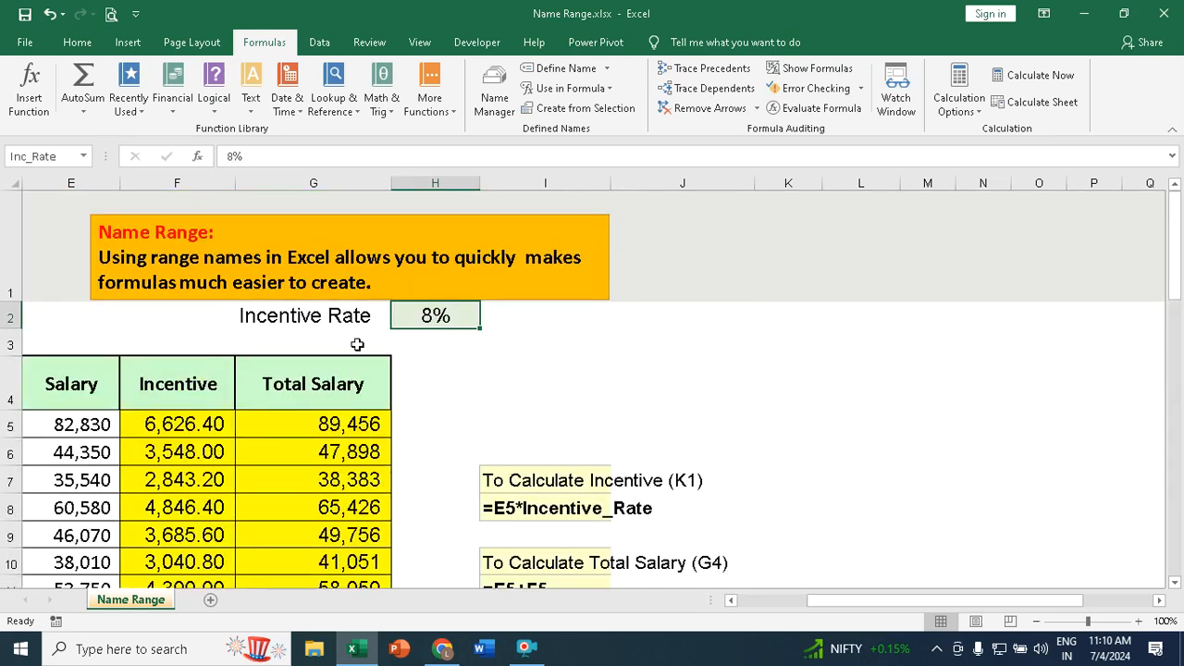
{"action": "left_click", "coordinate": [750, 352]}
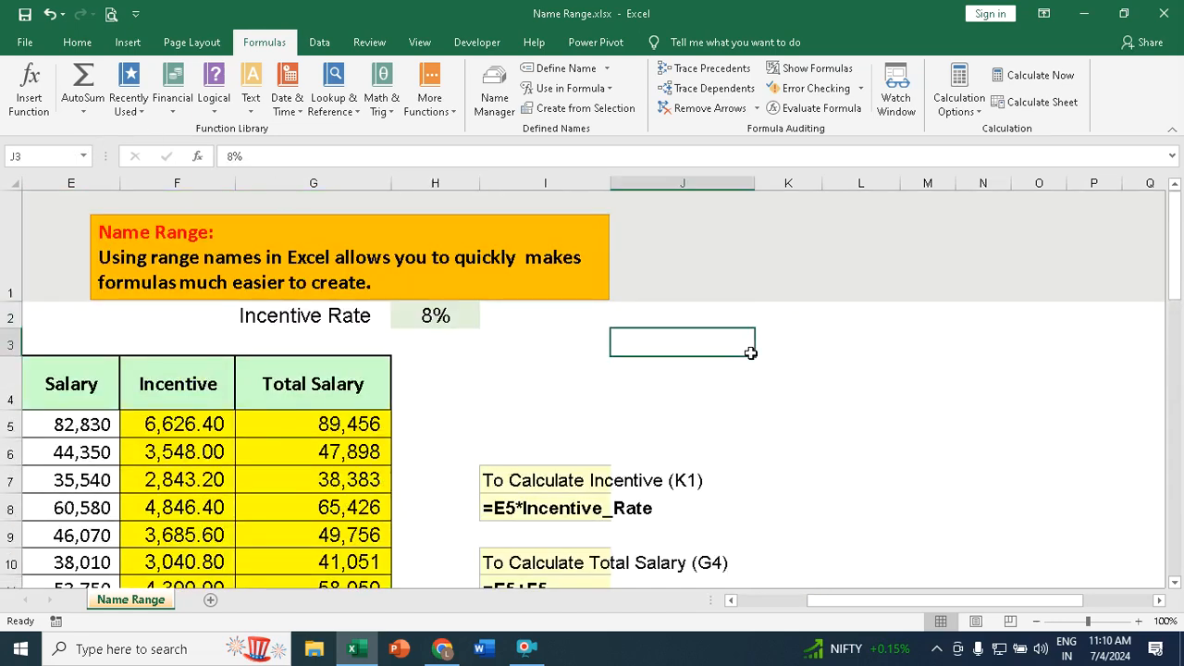
{"action": "left_click", "coordinate": [731, 600]}
{"action": "double_click", "coordinate": [732, 600]}
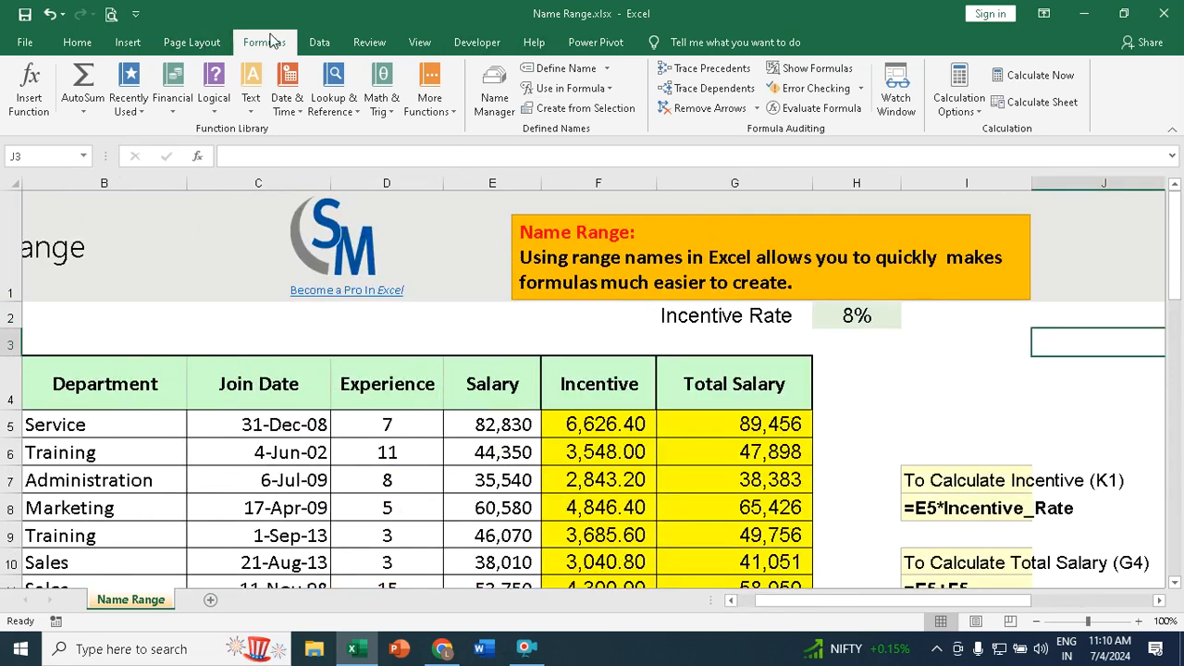
{"action": "left_click", "coordinate": [501, 105]}
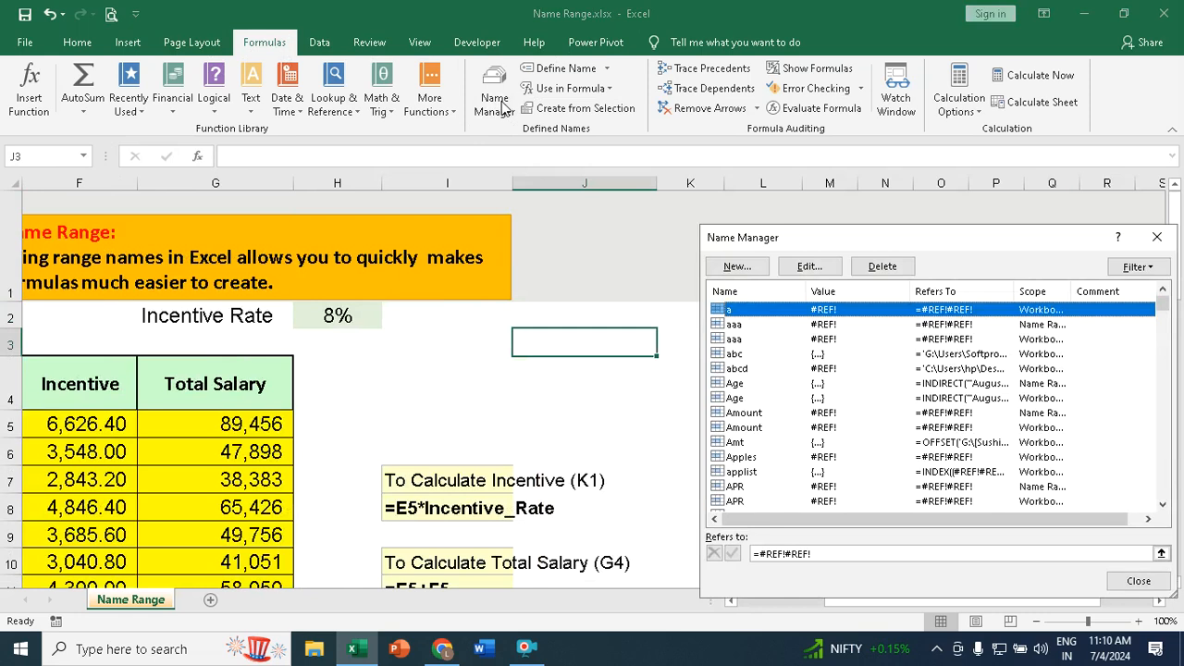
{"action": "key", "text": "i"}
{"action": "key", "text": "n"}
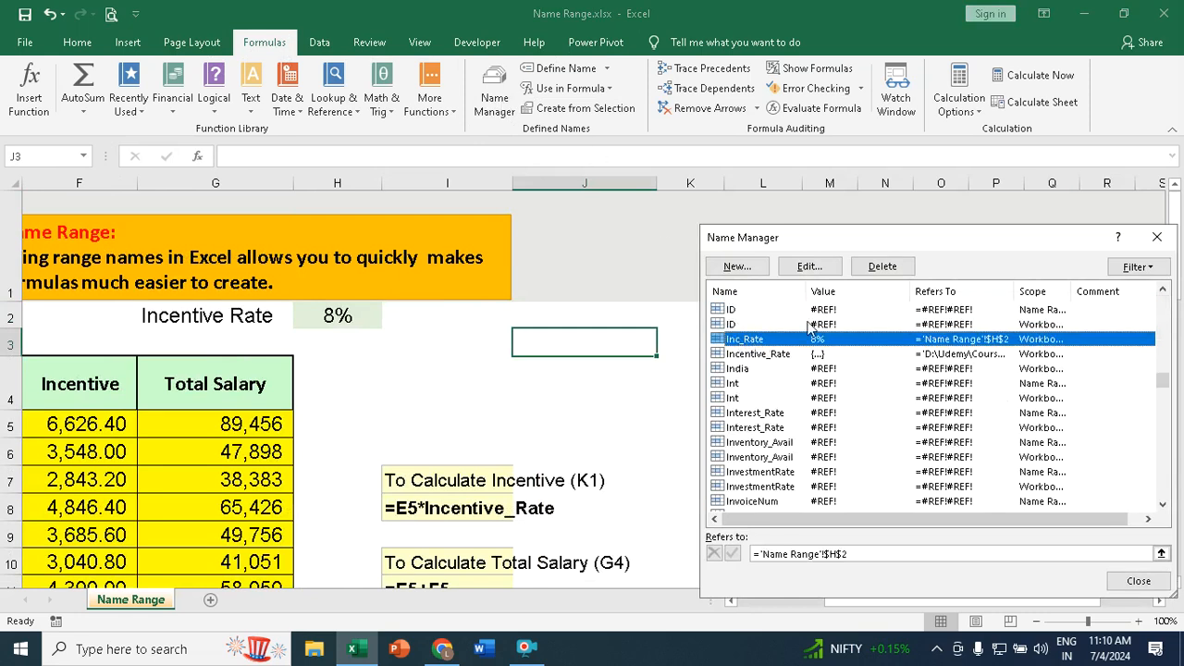
{"action": "left_click", "coordinate": [883, 266]}
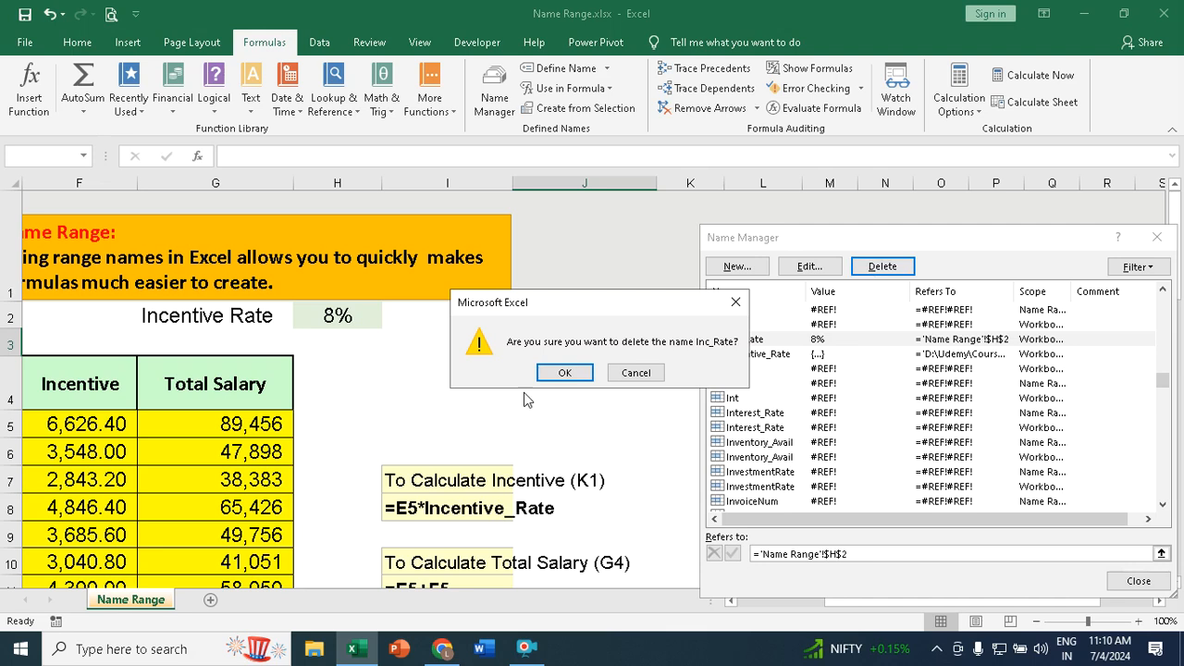
{"action": "left_click", "coordinate": [564, 373]}
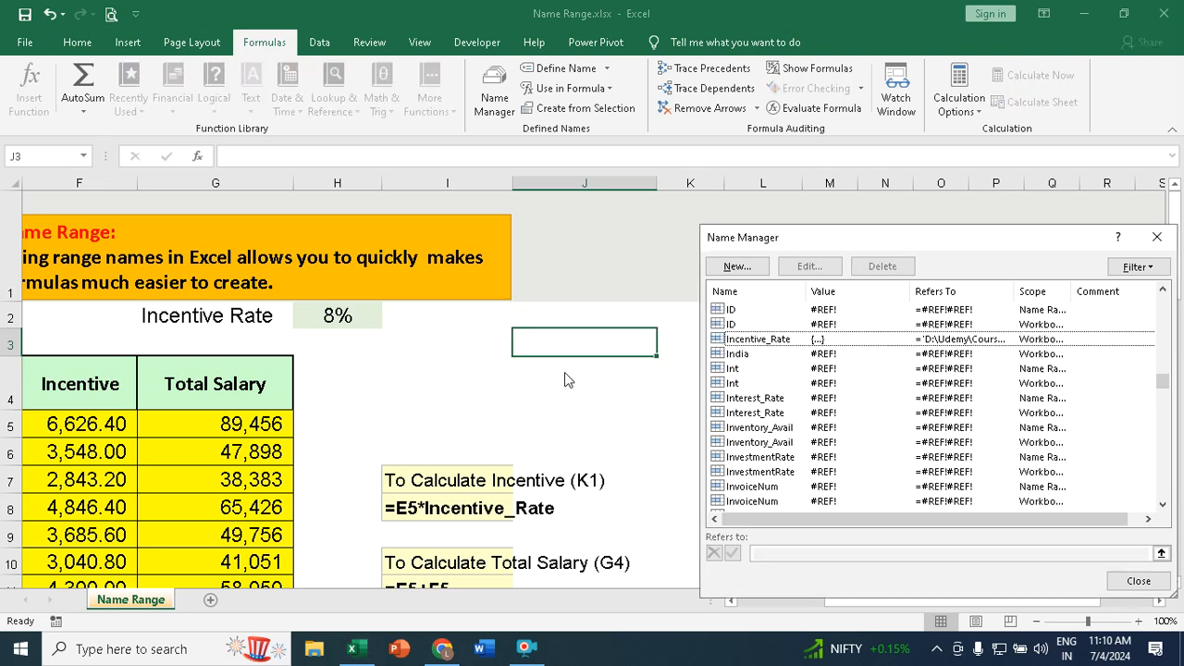
{"action": "left_click", "coordinate": [1138, 580]}
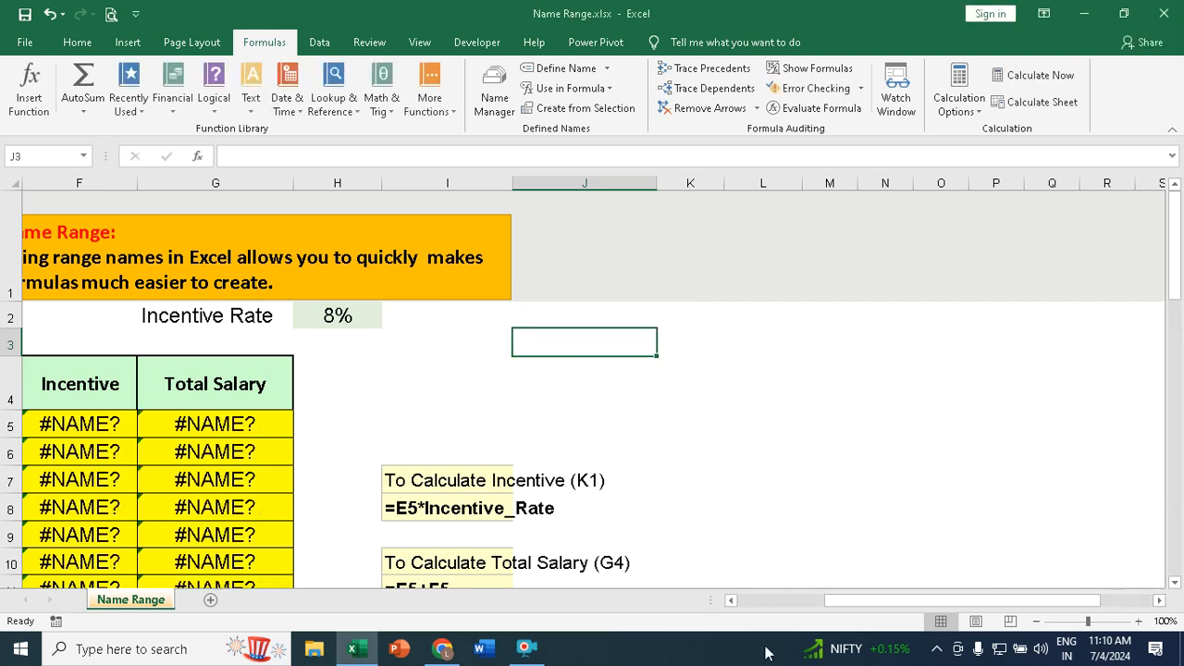
{"action": "left_click_drag", "start_coordinate": [843, 603], "coordinate": [755, 603]}
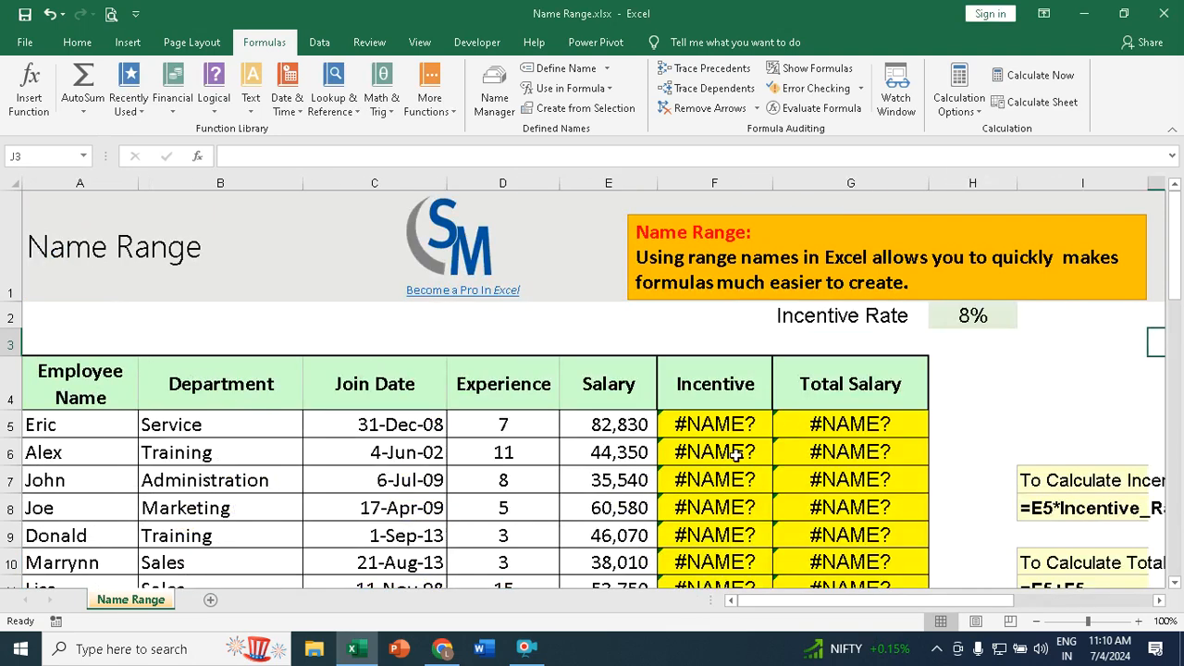